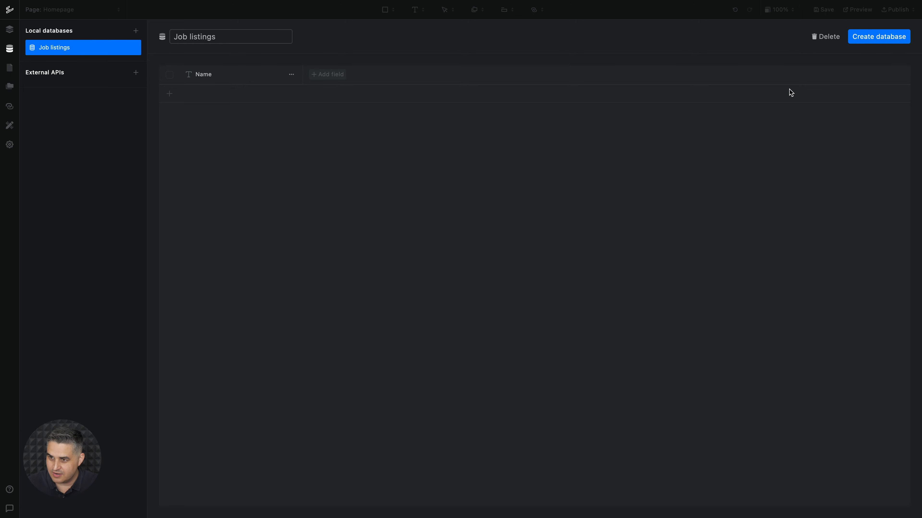
- Create the Job listings database and load Job Listings.csv from the Dynamic Page folder for import
click(861, 38)
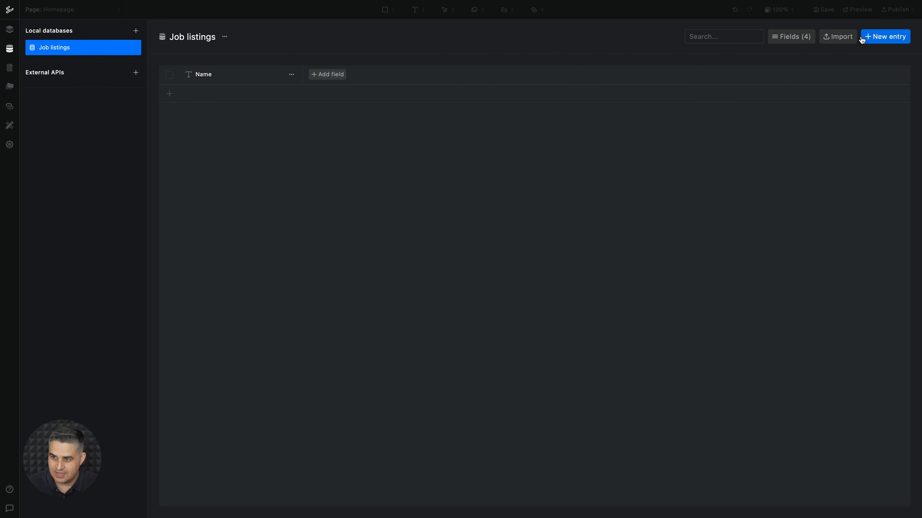
click(834, 38)
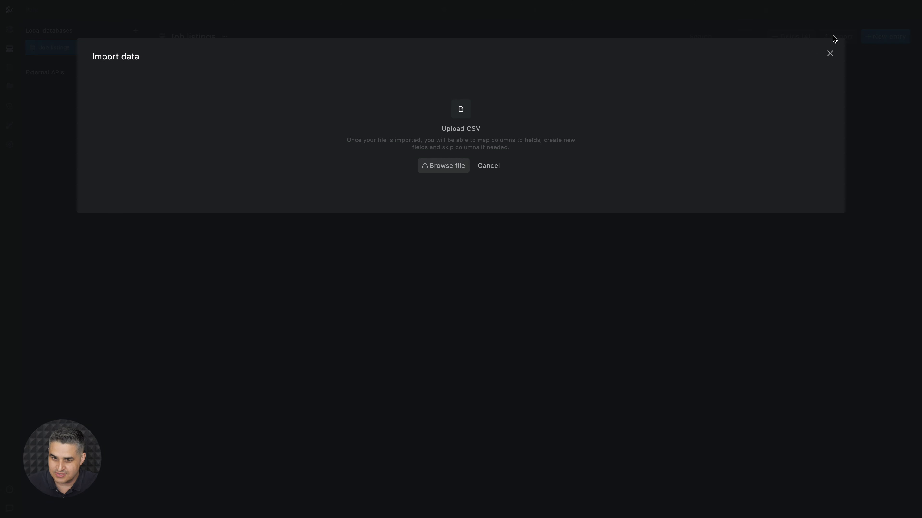
click(436, 167)
click(398, 187)
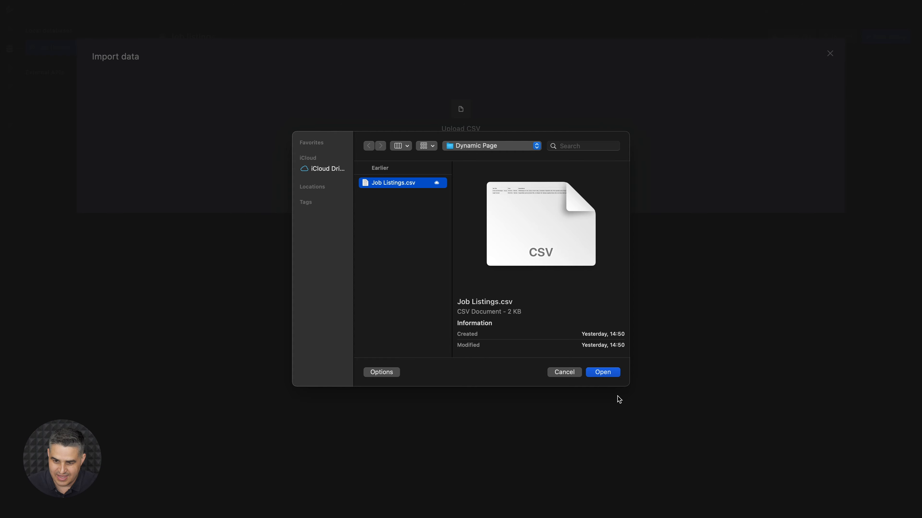
click(612, 374)
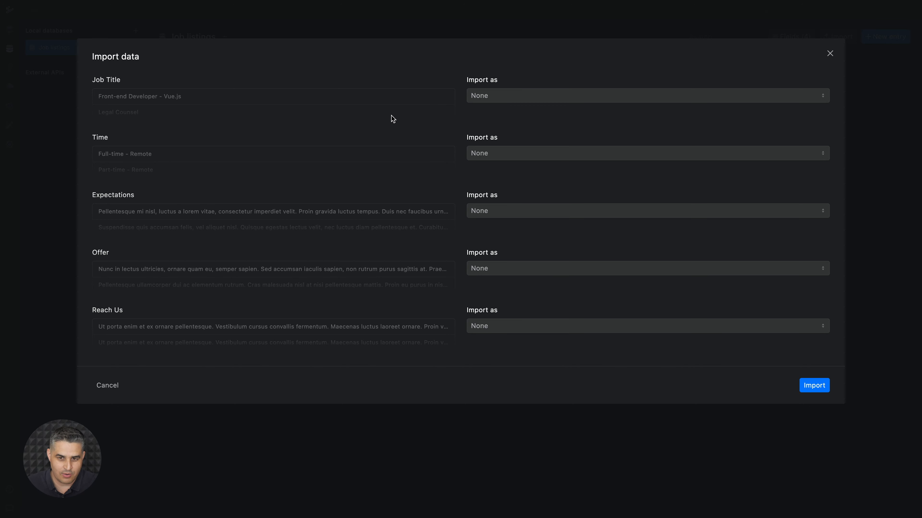
- Map the CSV's Job Title column to a new Text field named "Job Title"
click(528, 95)
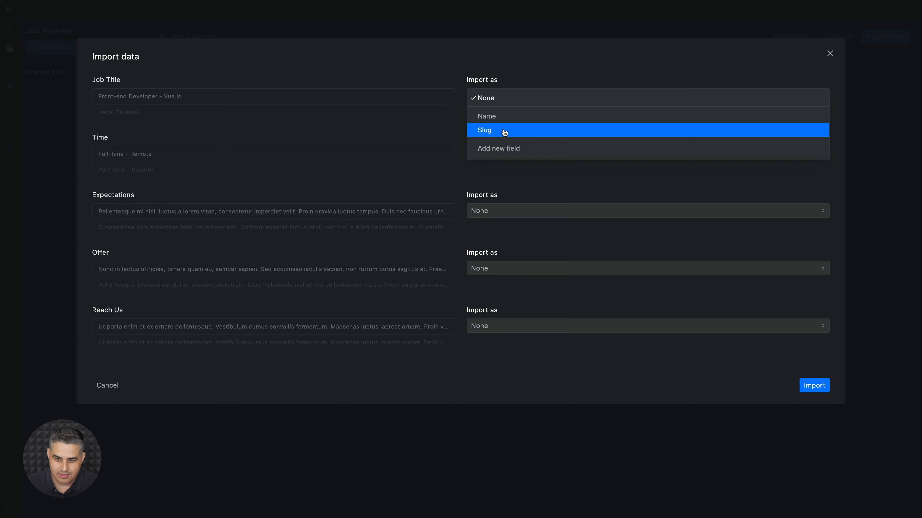
click(502, 148)
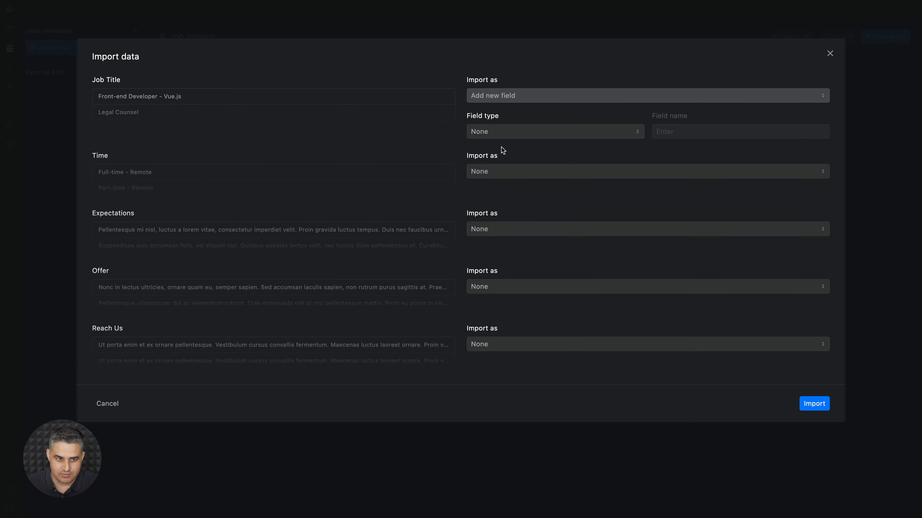
click(520, 138)
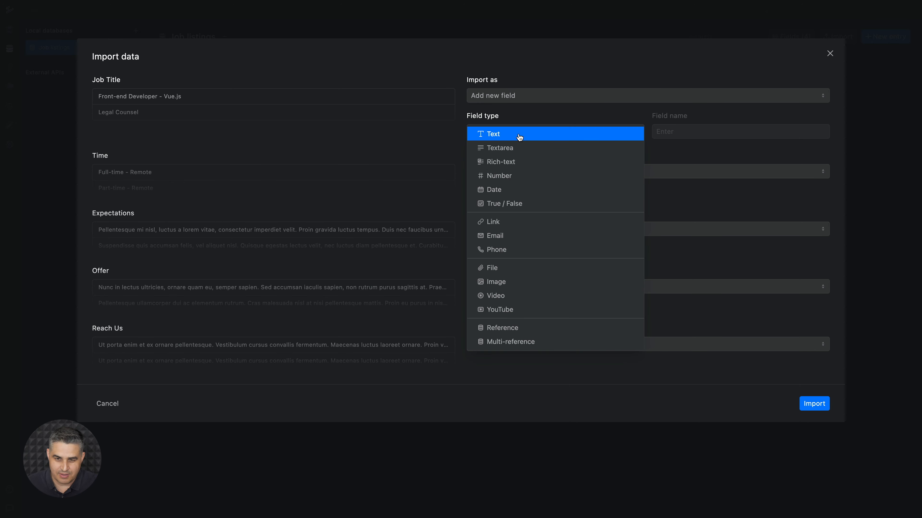
click(519, 135)
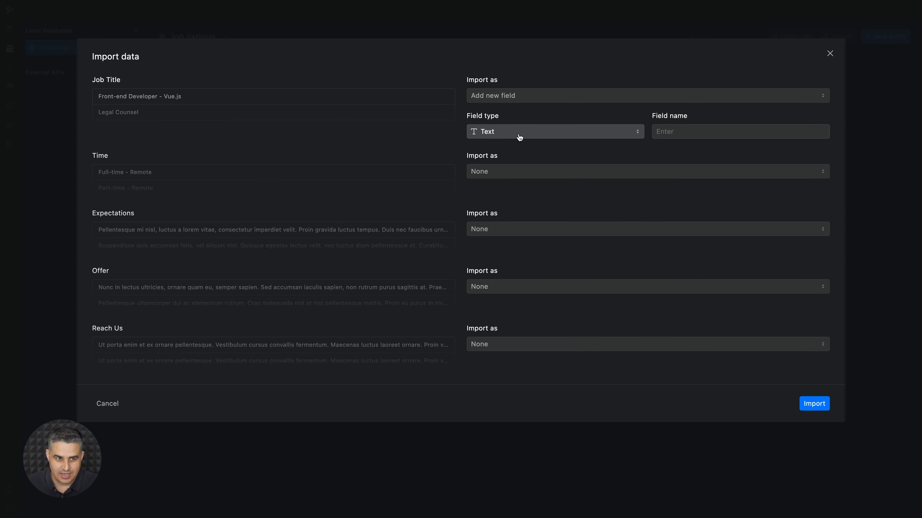
click(693, 131)
text(Job)
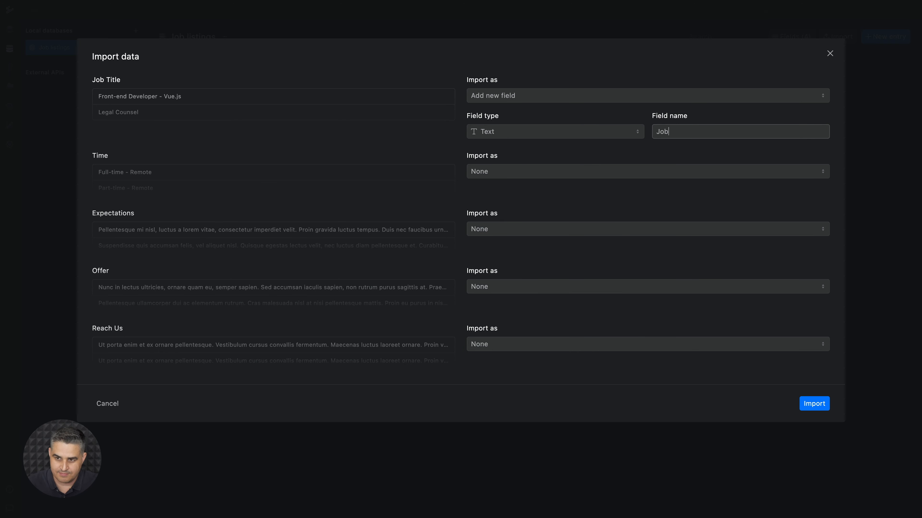
text( Title)
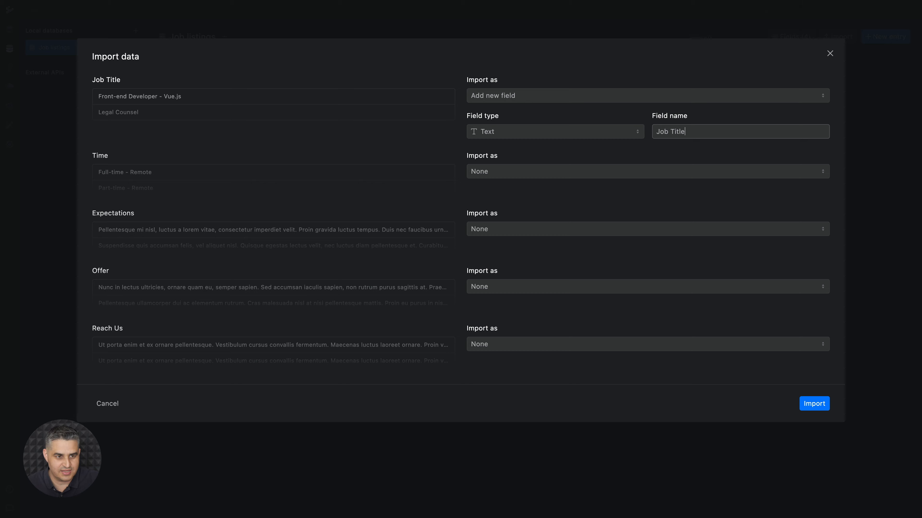
- Map the Time column to a new Text field named "Time"
click(487, 176)
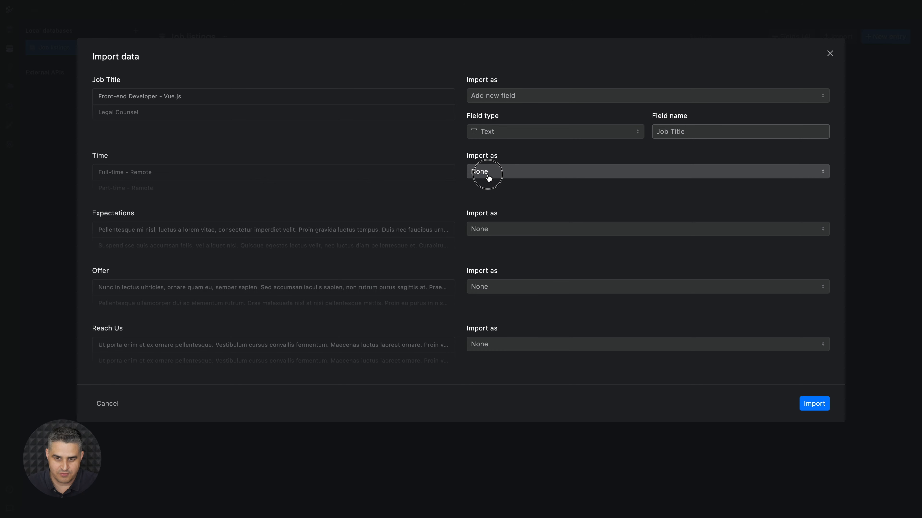
click(492, 224)
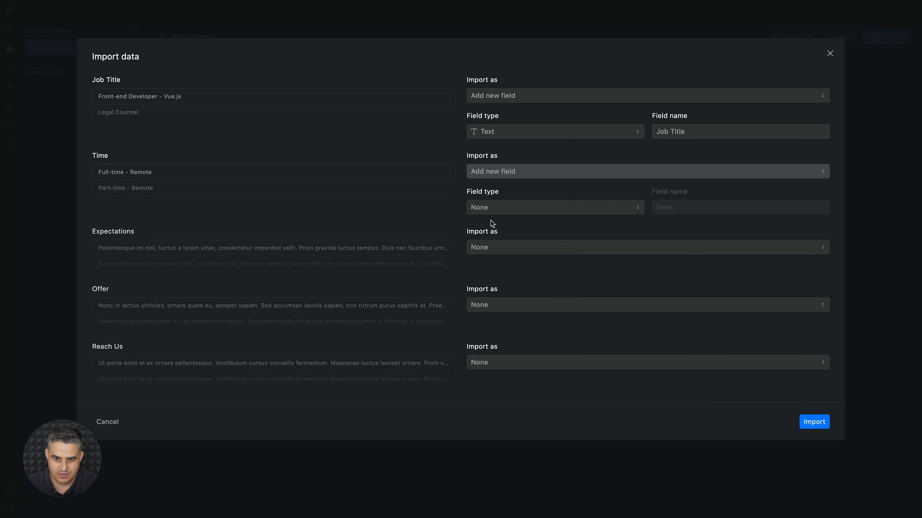
click(492, 209)
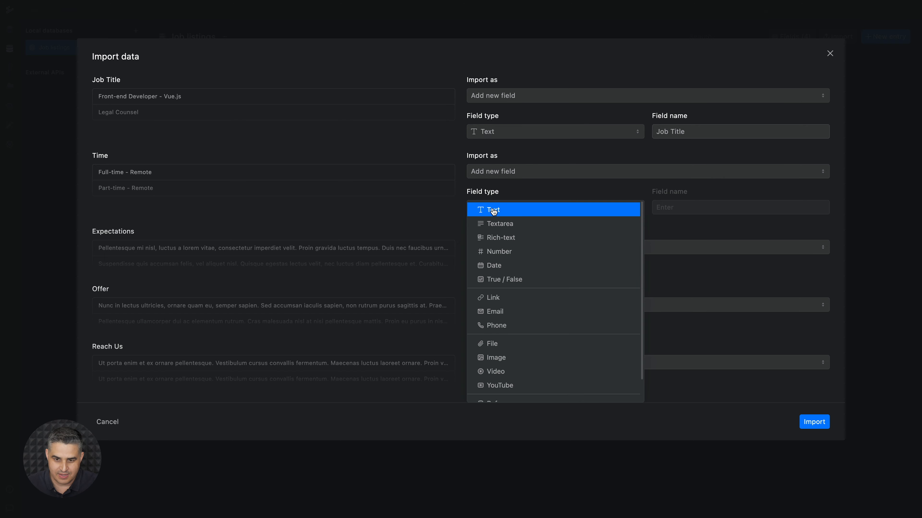
click(493, 211)
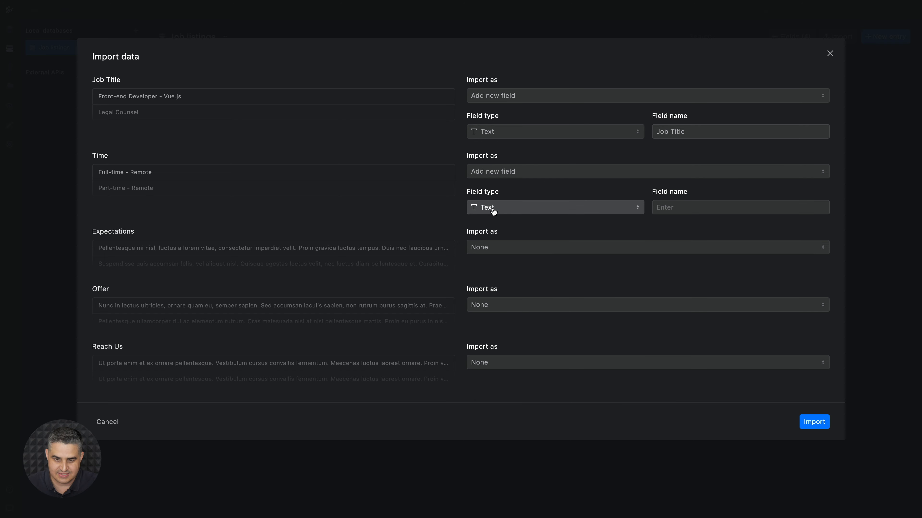
double_click(112, 158)
key(super+c)
click(677, 211)
key(super+v)
- Map the Expectations column to a new Textarea field named "Expectations"
click(539, 247)
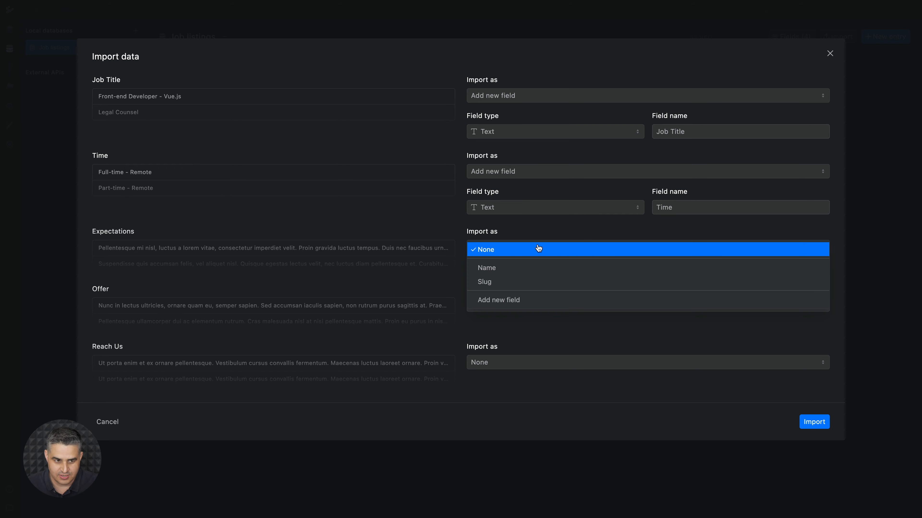
click(497, 299)
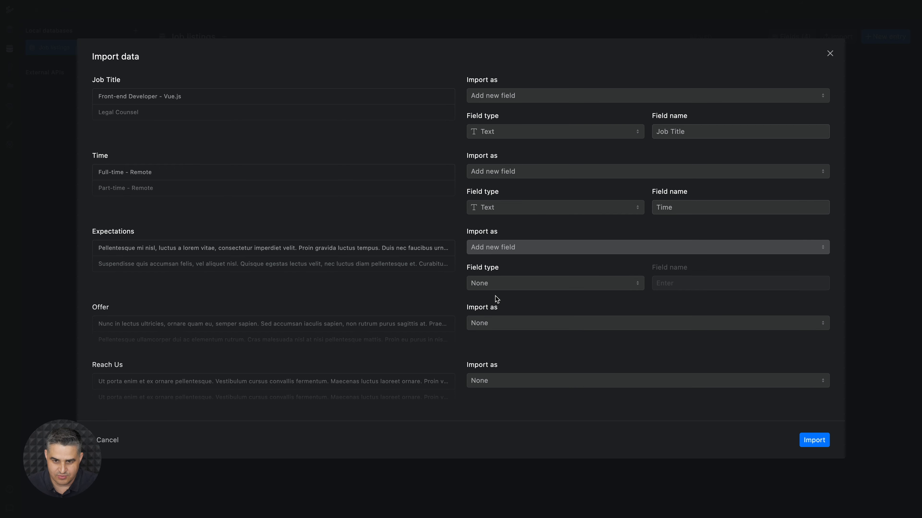
click(496, 286)
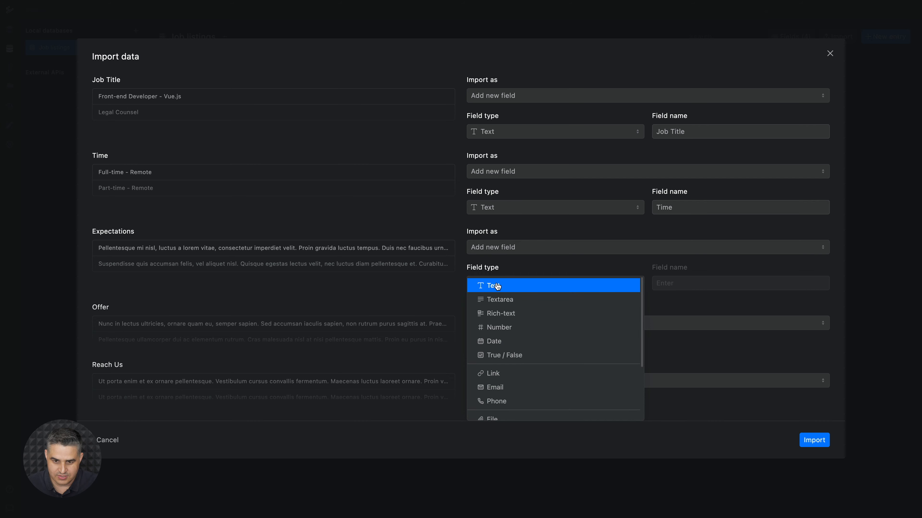
click(497, 300)
double_click(122, 231)
key(super+c)
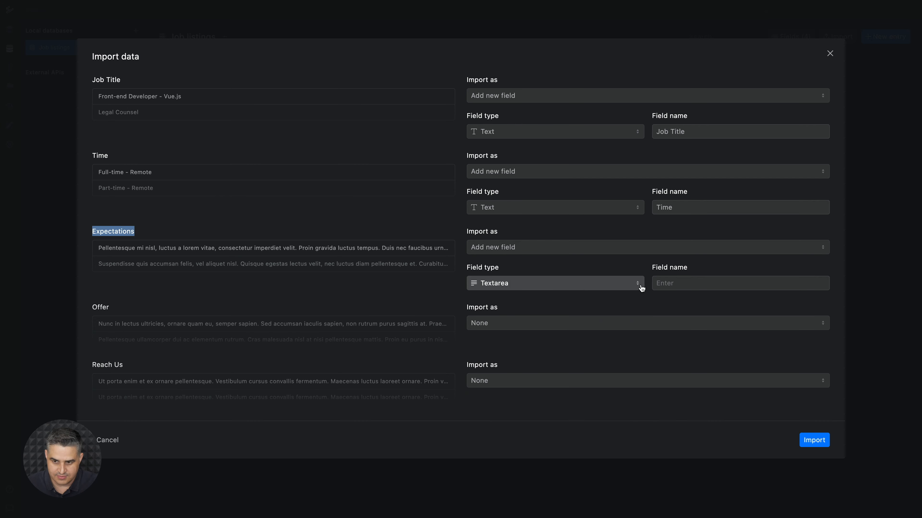
click(685, 284)
key(super+v)
- Map the Offer column to a new Textarea field named "Offer"
click(559, 325)
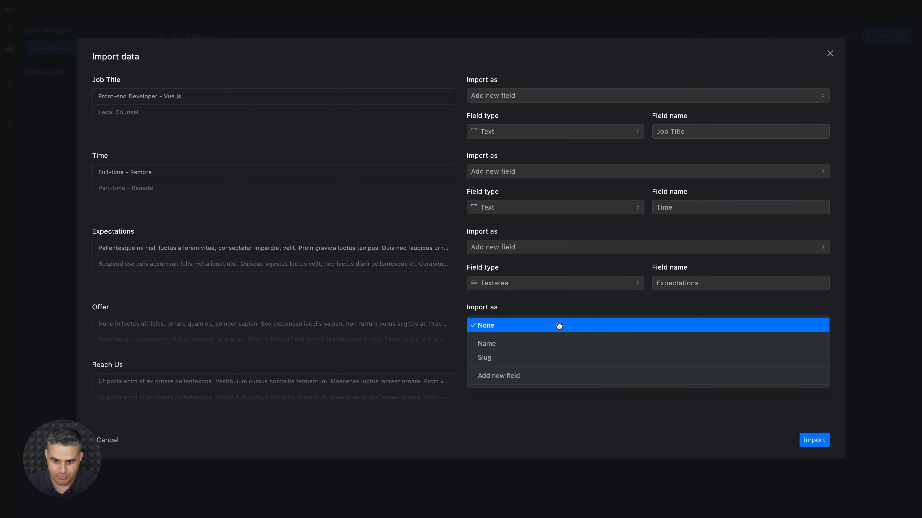
click(507, 376)
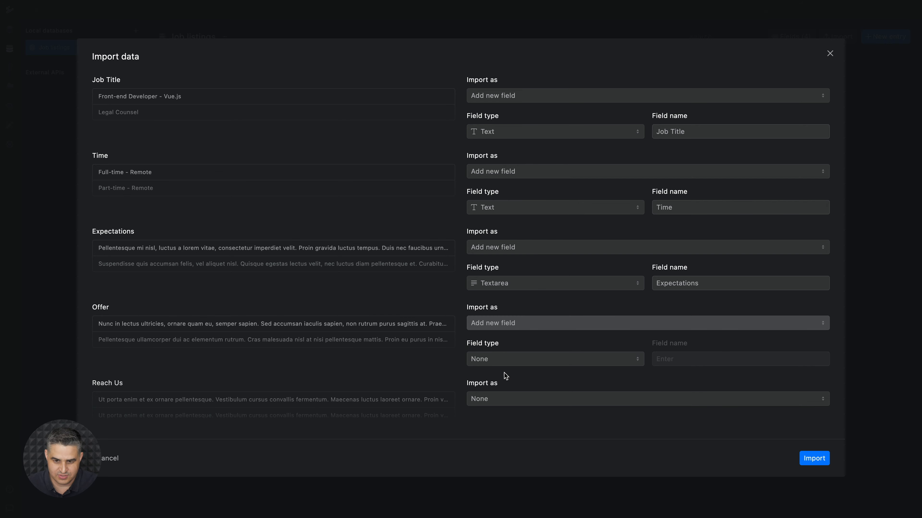
click(504, 364)
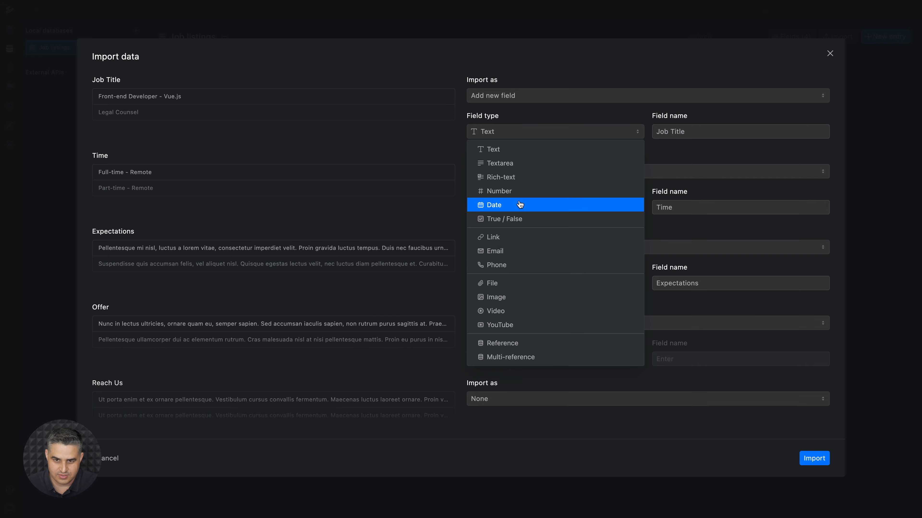
click(519, 164)
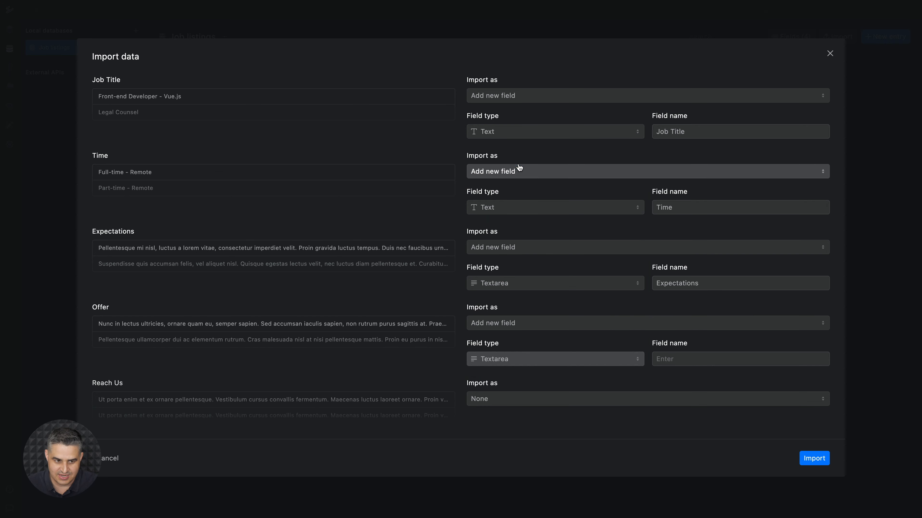
double_click(105, 311)
key(super+c)
click(704, 354)
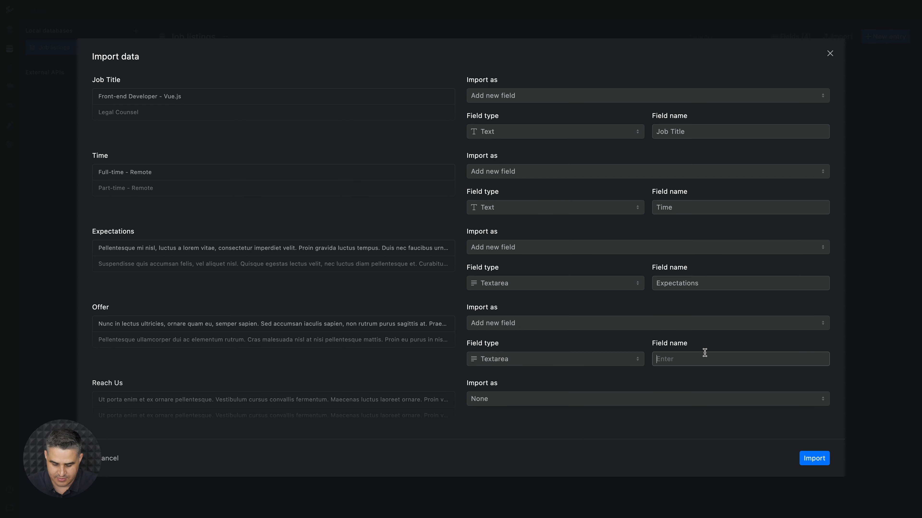
key(super+v)
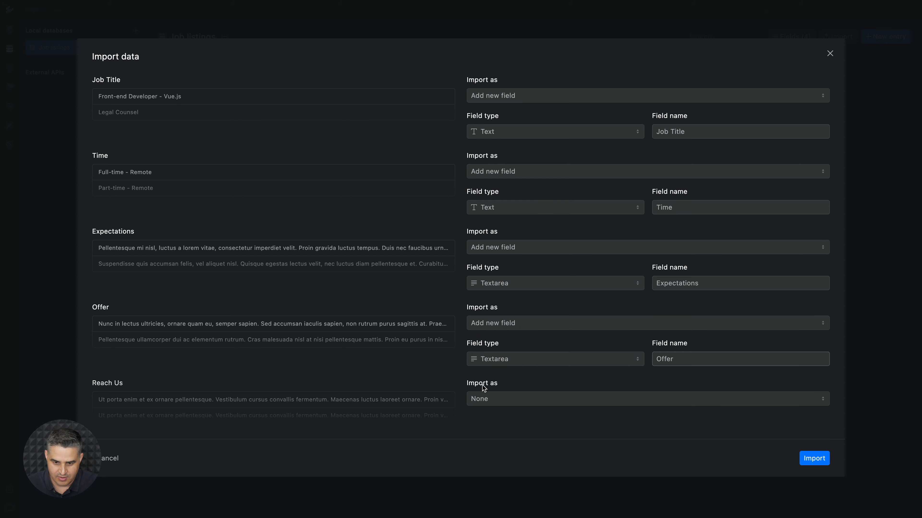
- Map the Reach Us column to a new Textarea field named "Reach Us" and import the CSV data
click(485, 400)
click(489, 397)
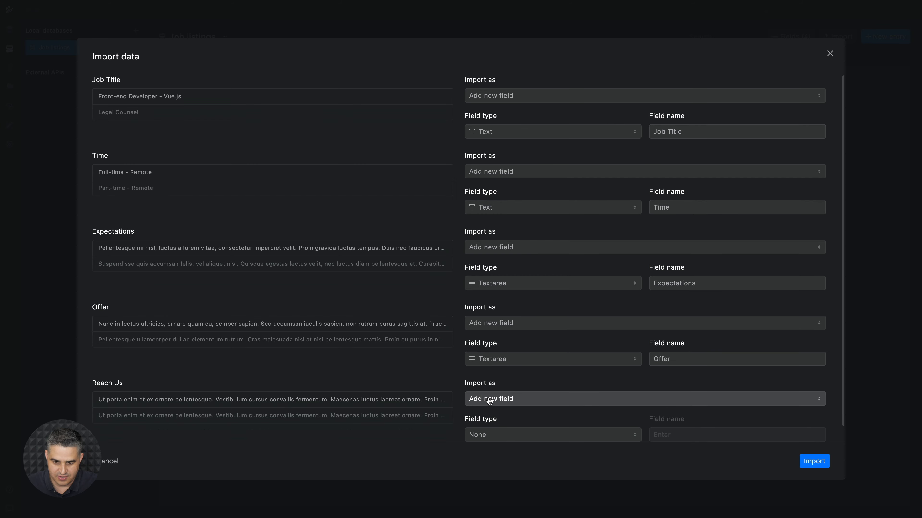
click(487, 434)
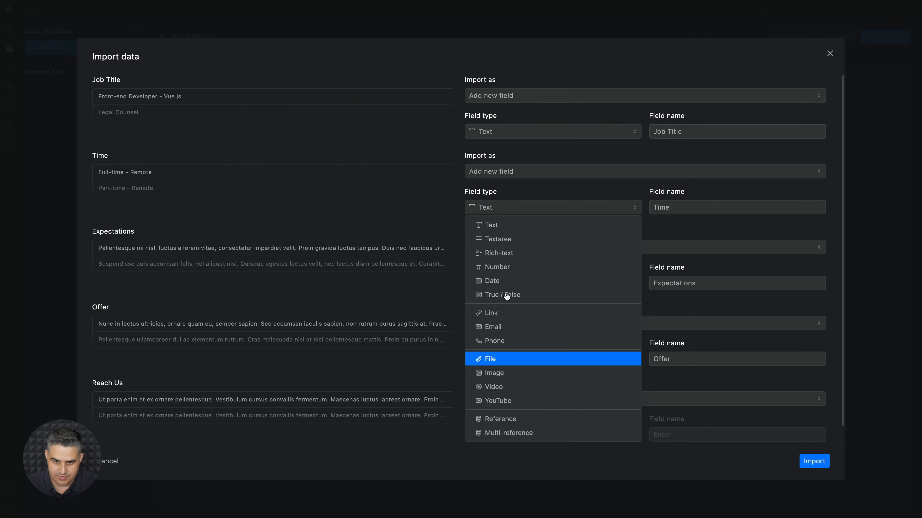
click(505, 245)
drag(124, 383, 94, 384)
key(ctrl+c)
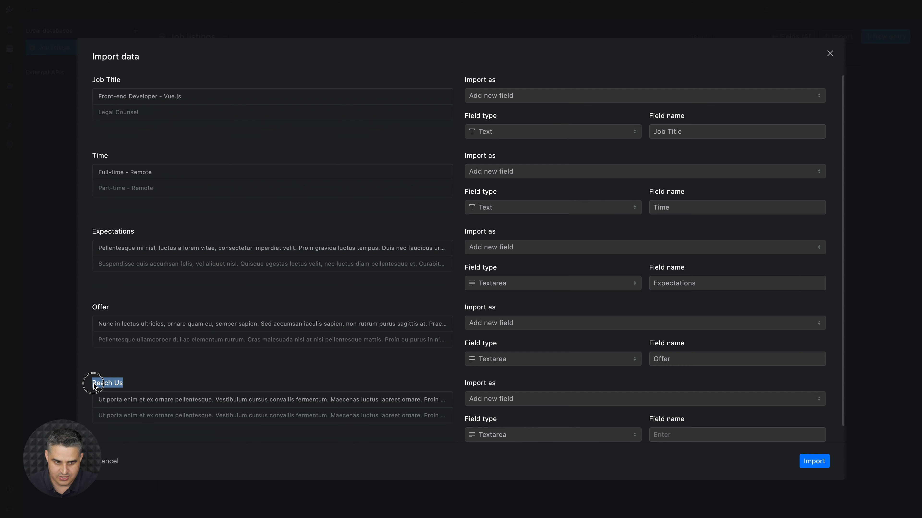
click(664, 434)
key(ctrl+v)
click(815, 462)
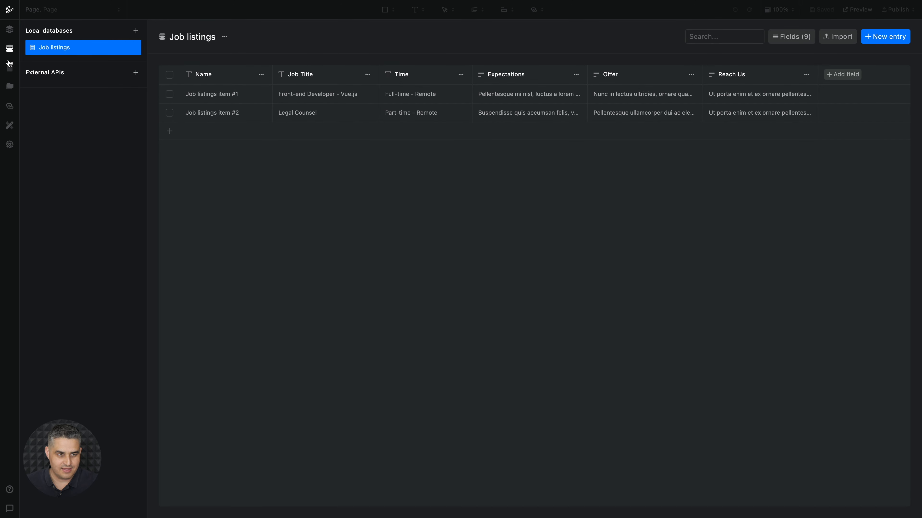
- Add a new dynamic page named "Job listings" with the Job listings database as its data source
click(8, 68)
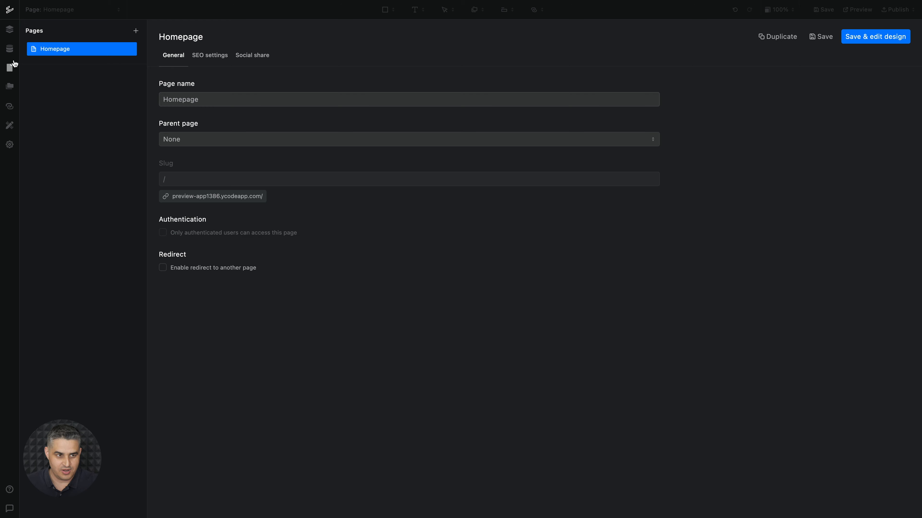
click(136, 31)
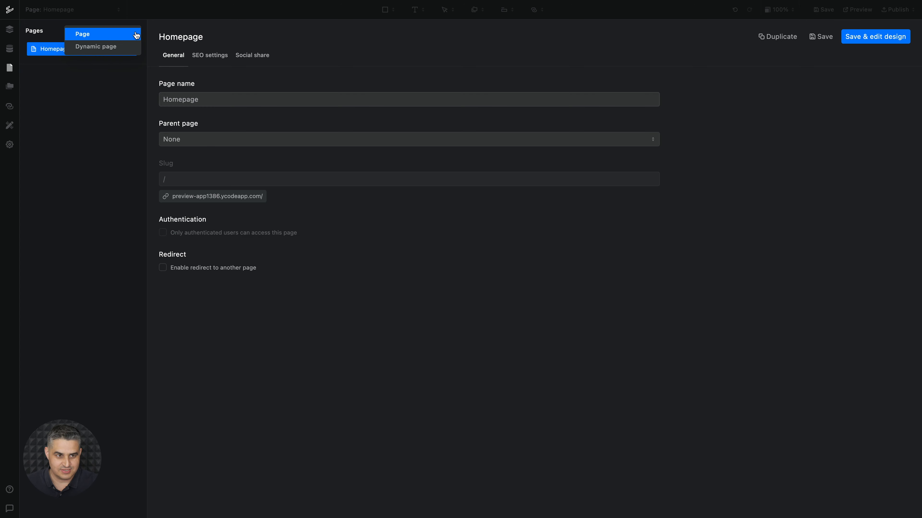
click(105, 50)
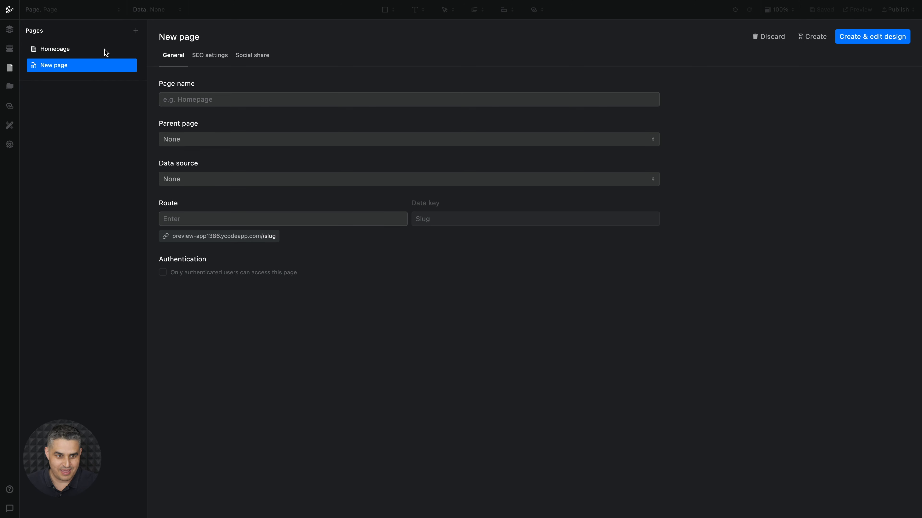
click(187, 97)
text(J)
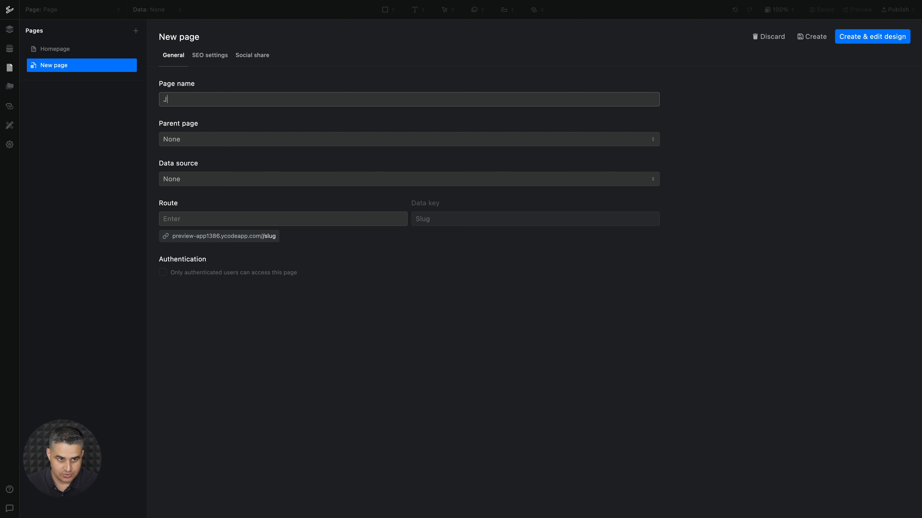
text(ob listings)
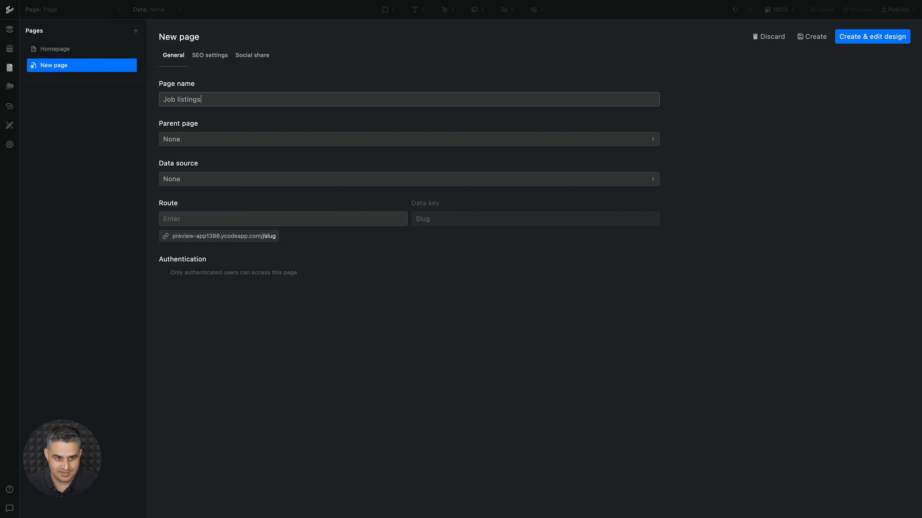
click(183, 180)
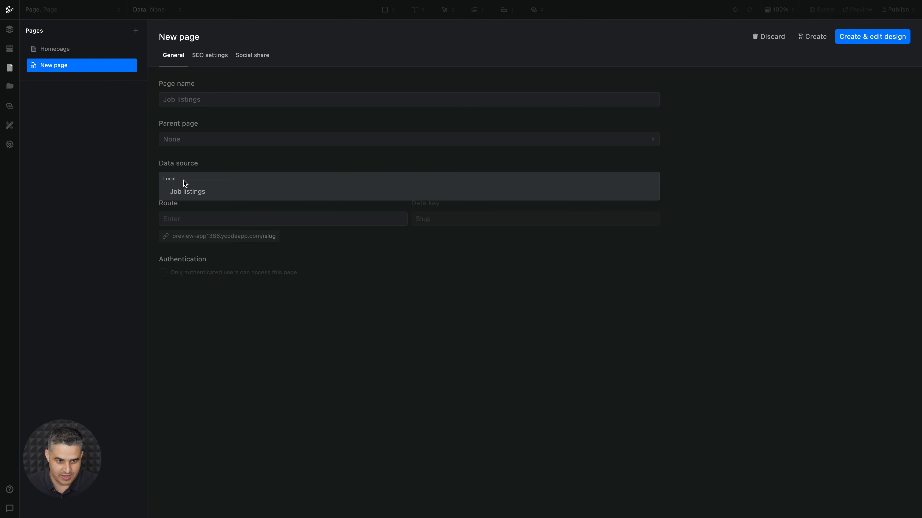
click(189, 192)
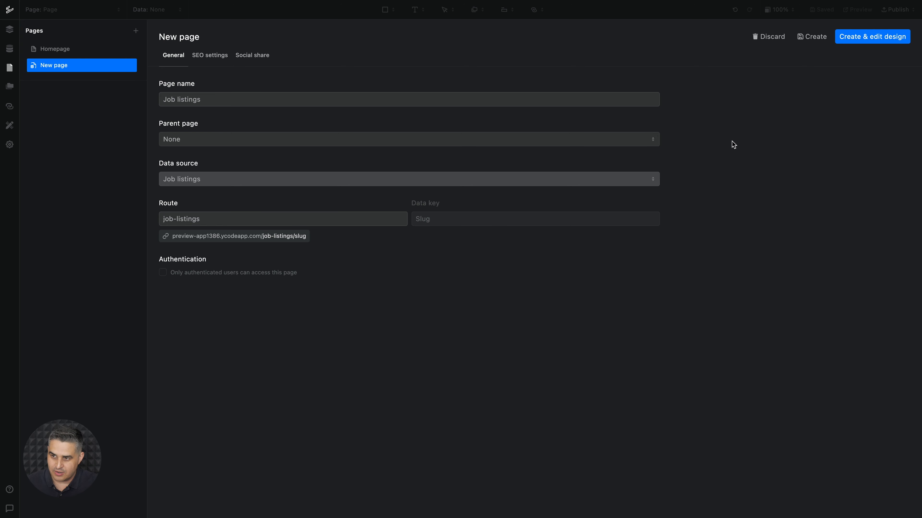
- Create the page, open it for design, and add a Container with a Div block inside it
click(867, 42)
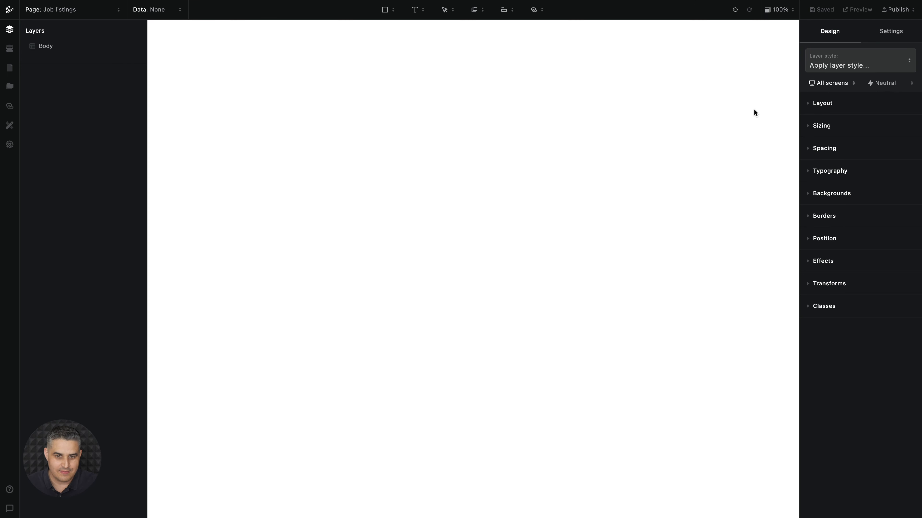
click(385, 10)
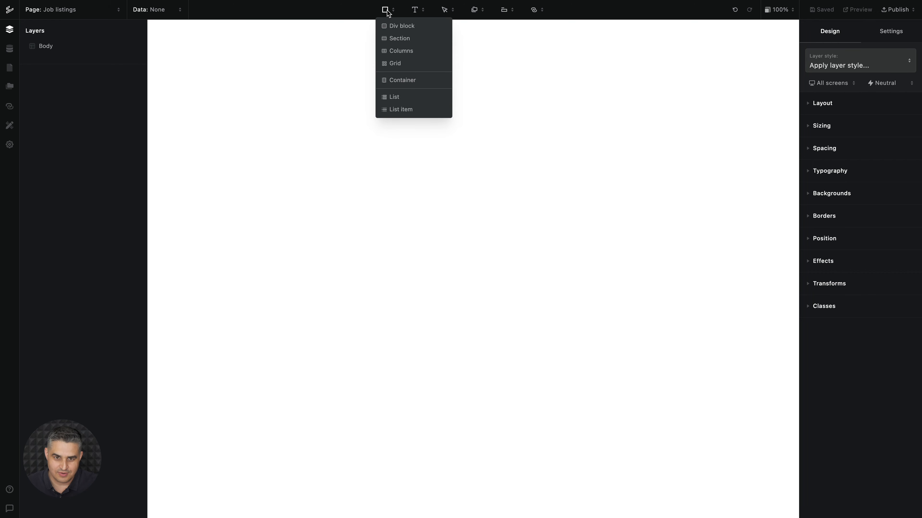
click(404, 83)
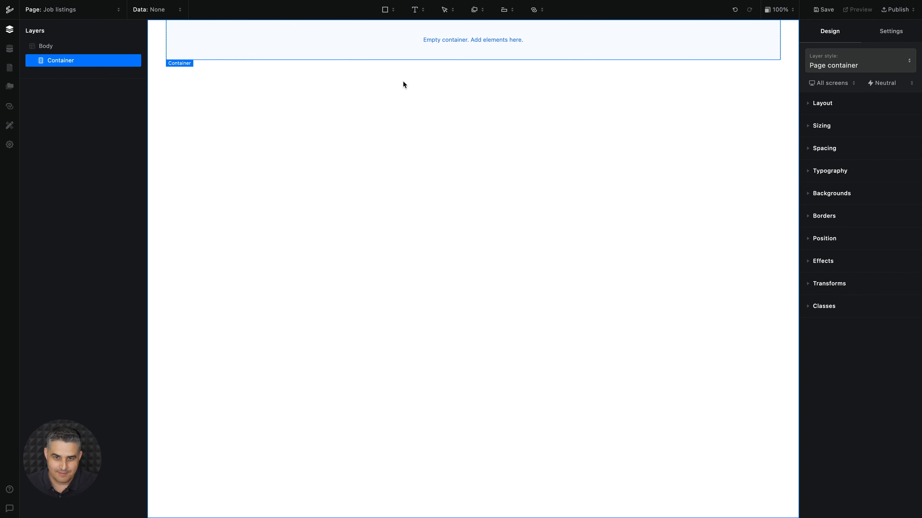
click(386, 10)
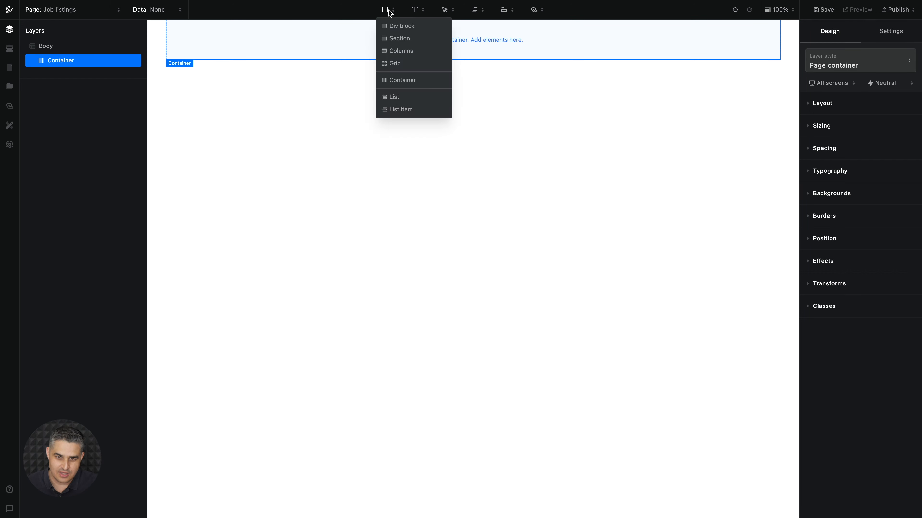
click(389, 26)
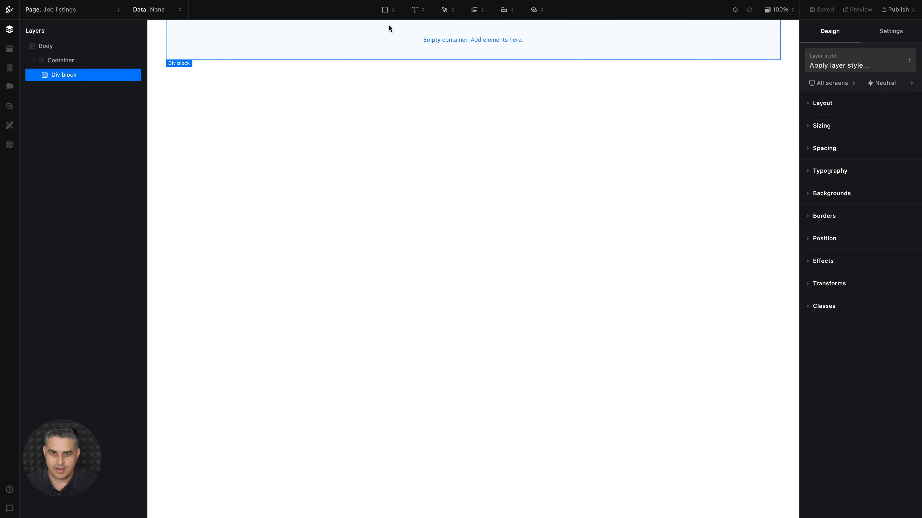
- Add a Heading 1 followed by an Inline text element inside the Div block
click(416, 11)
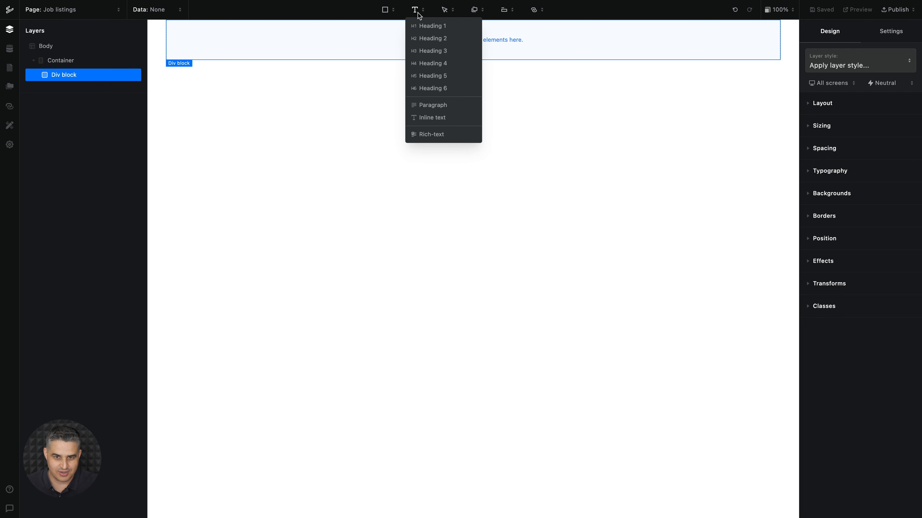
click(422, 24)
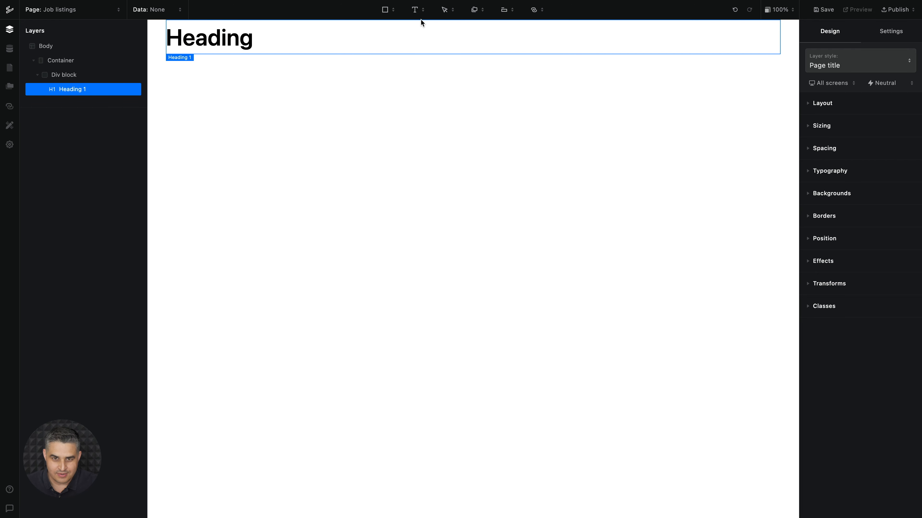
click(419, 12)
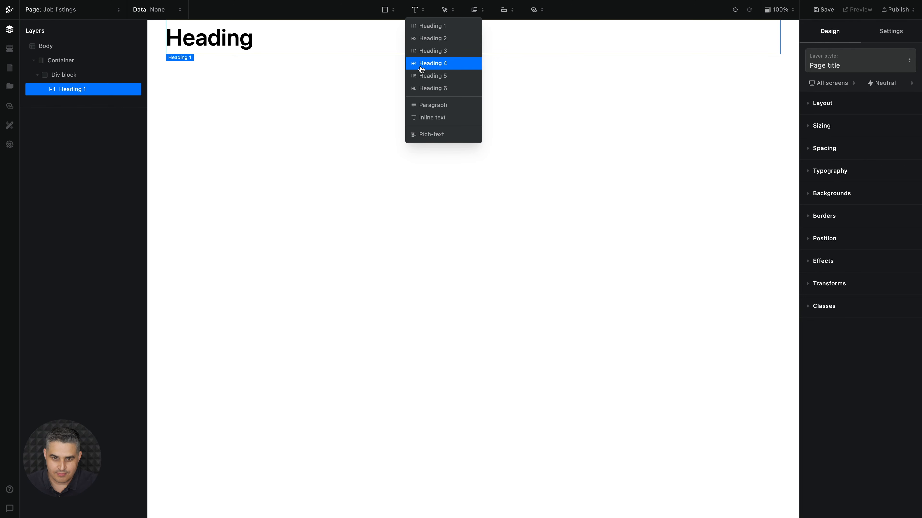
click(426, 117)
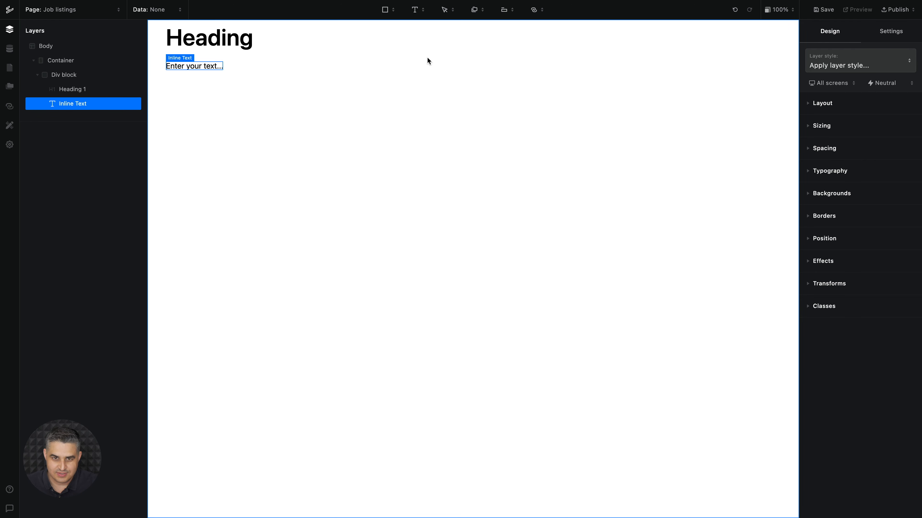
- Add a Heading 3 and a Paragraph below the inline text in the Div block
click(420, 12)
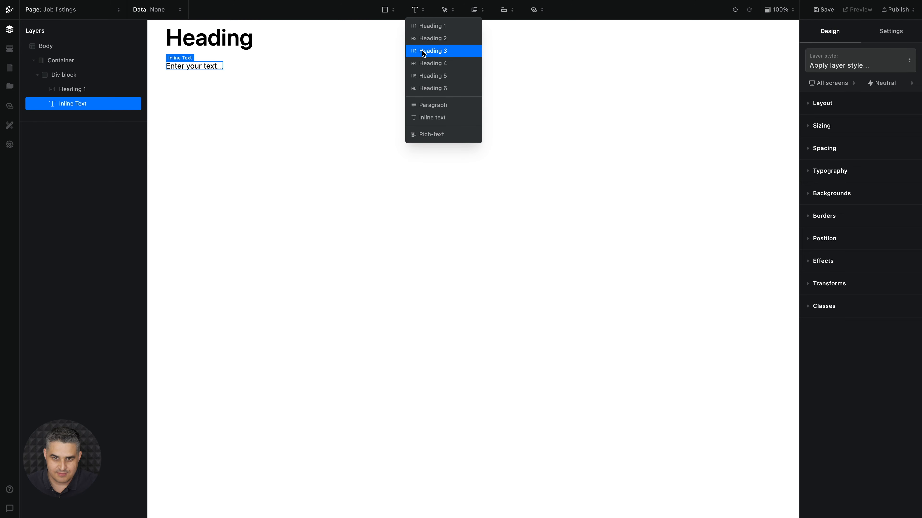
click(423, 51)
click(418, 10)
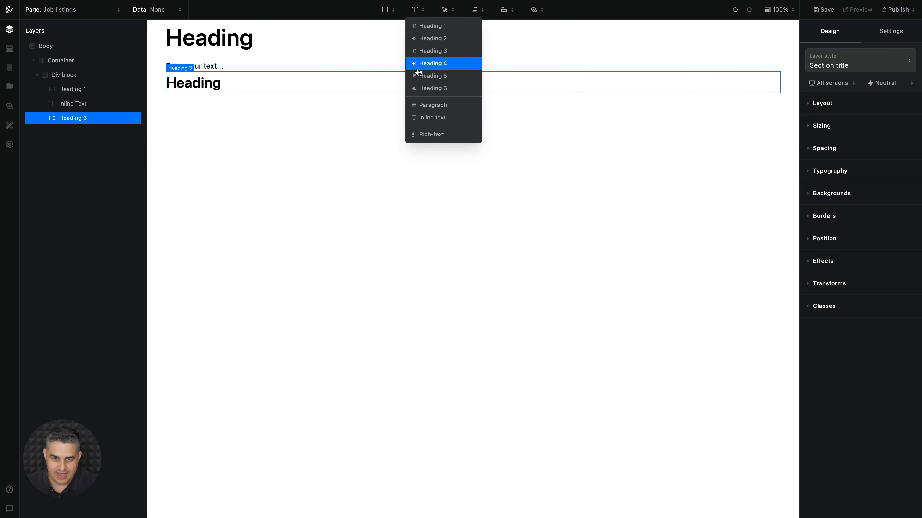
click(419, 104)
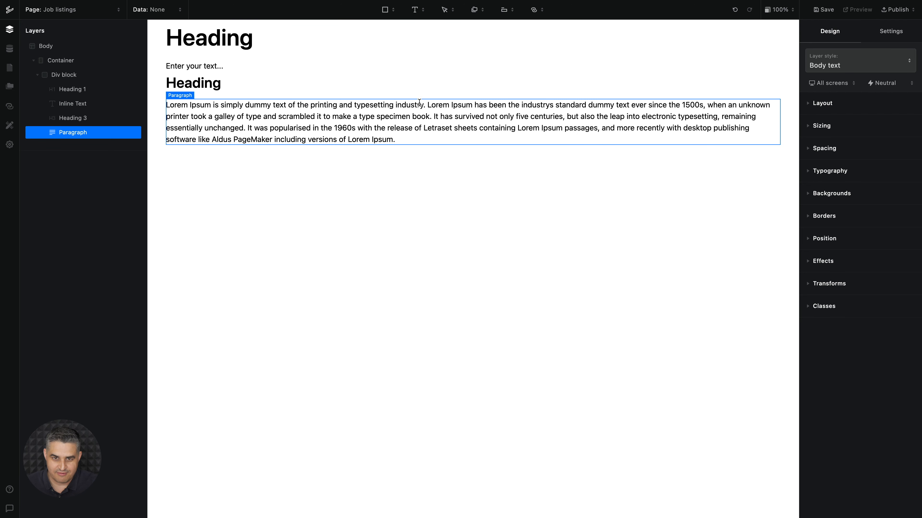
- Add a second Heading 3 and Paragraph pair below the first paragraph
click(421, 13)
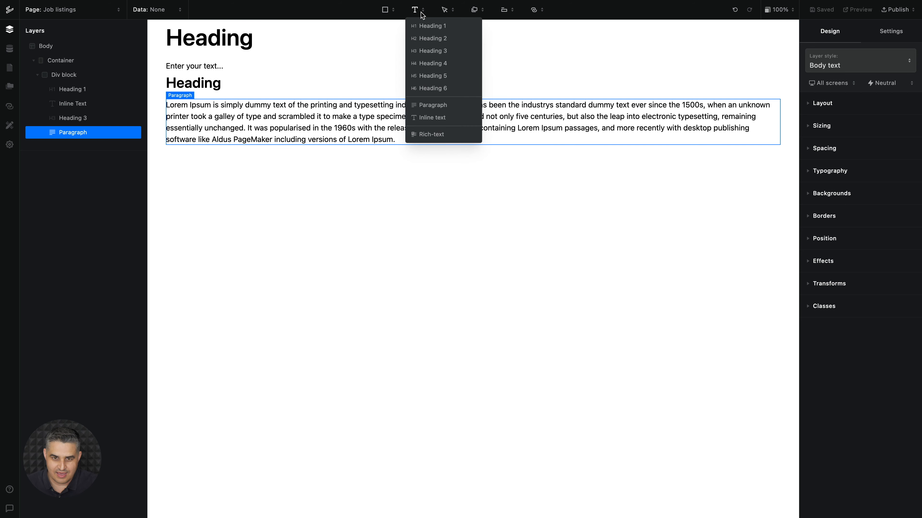
click(421, 50)
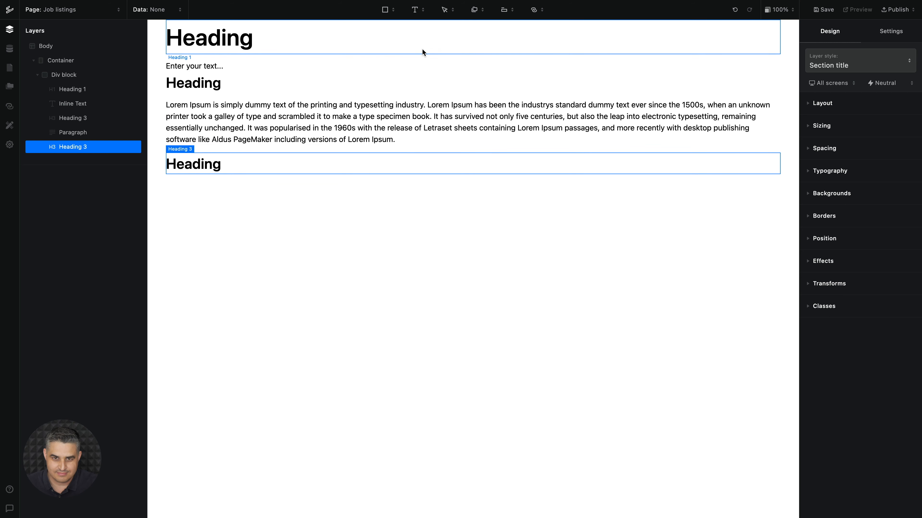
click(417, 9)
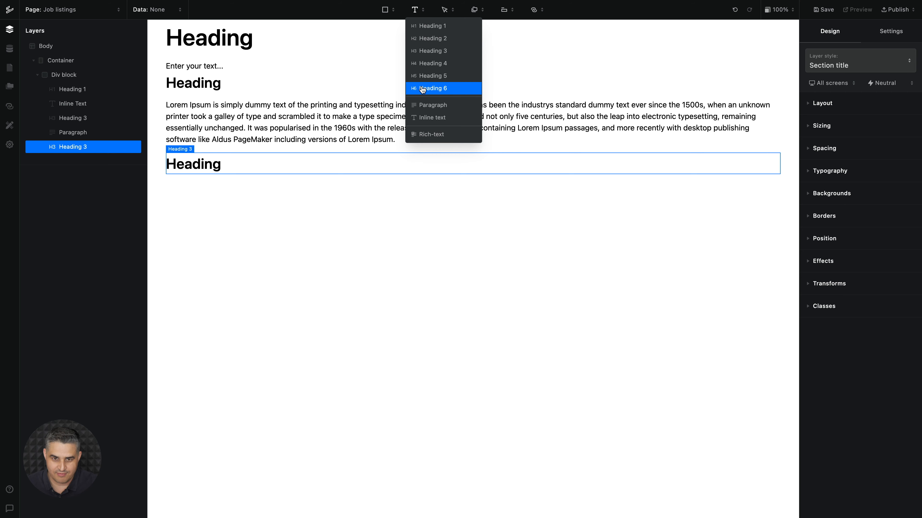
click(426, 105)
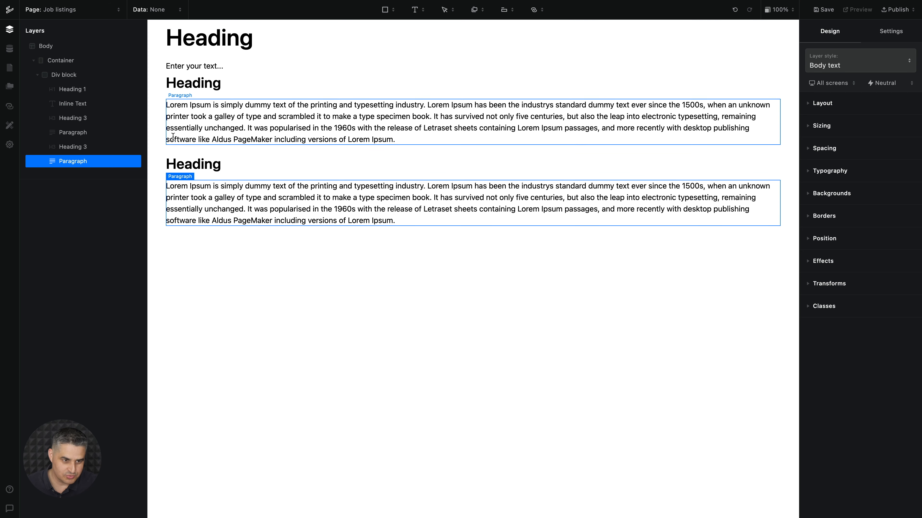
- Duplicate the second Heading 3 and its Paragraph, and place the copied heading between the last two paragraphs to form a third section
right_click(71, 162)
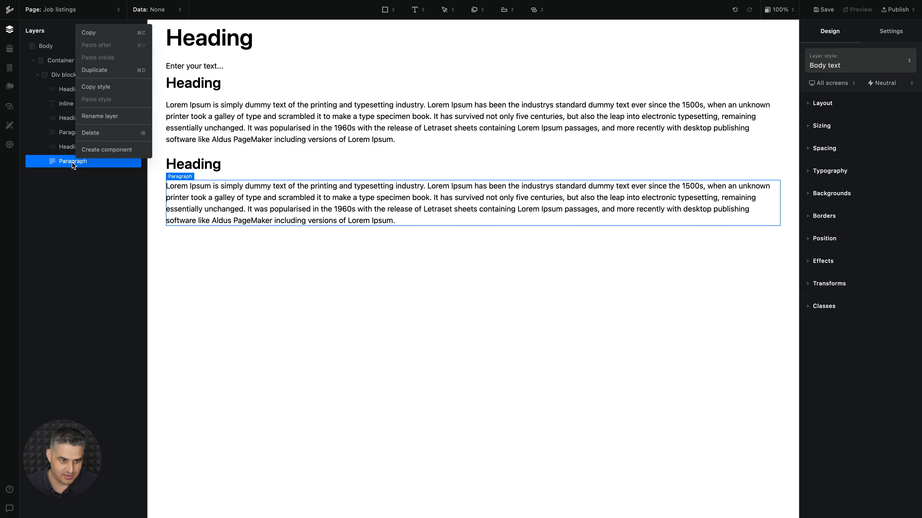
click(119, 74)
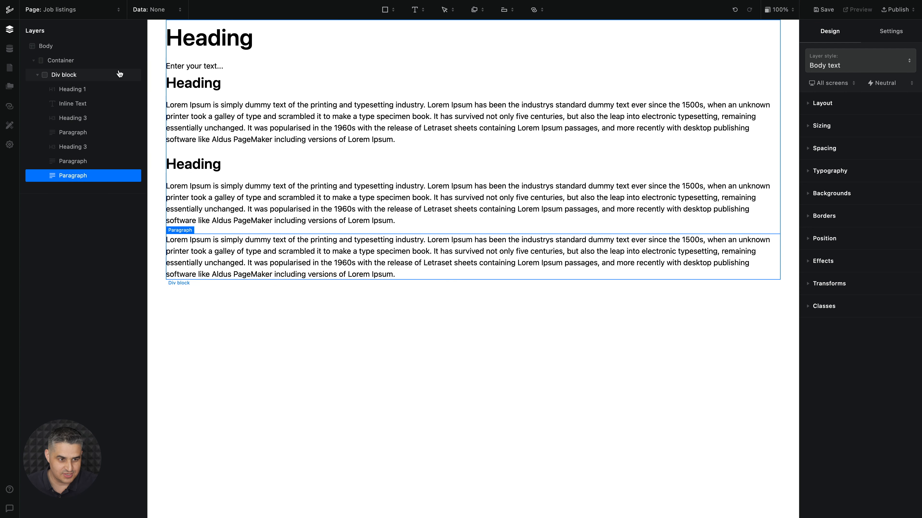
right_click(82, 147)
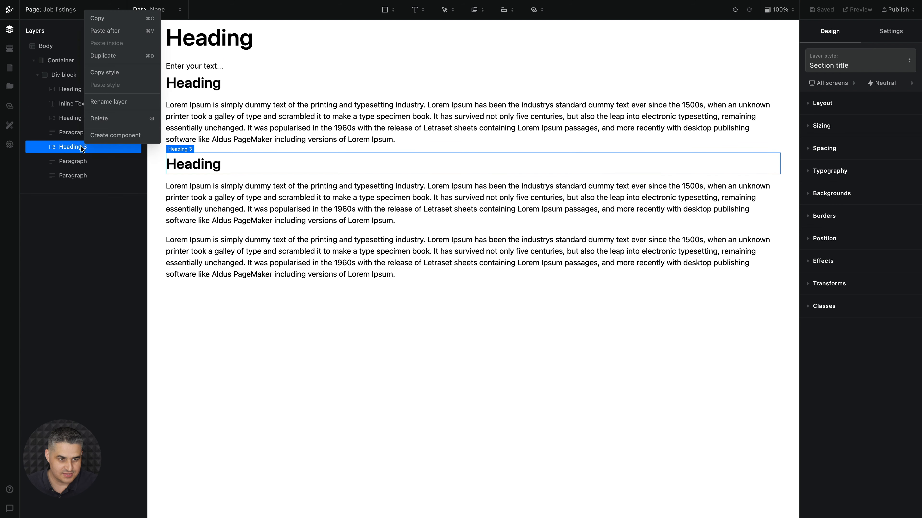
click(115, 56)
drag(71, 161, 58, 184)
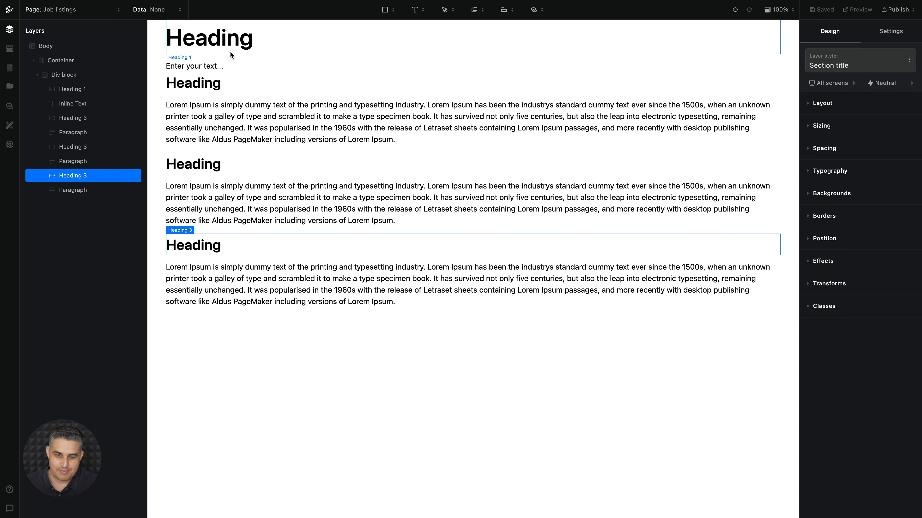
click(151, 68)
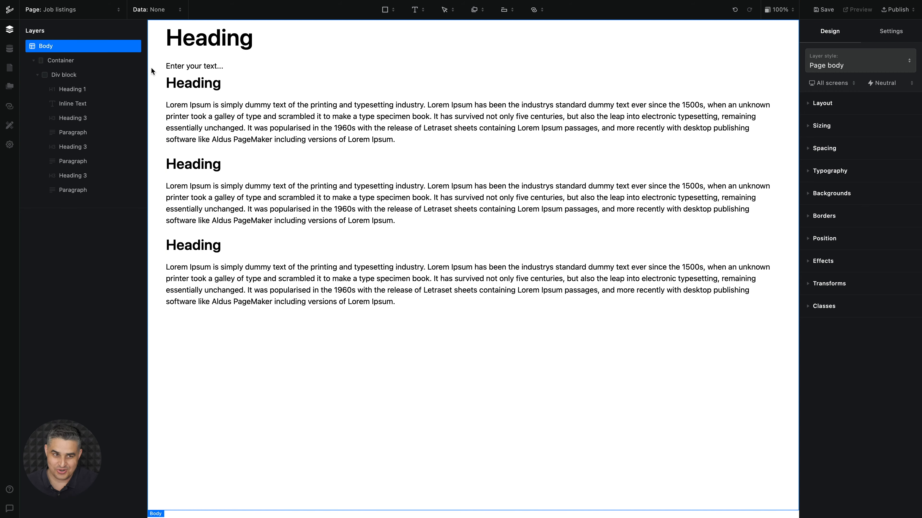
click(156, 9)
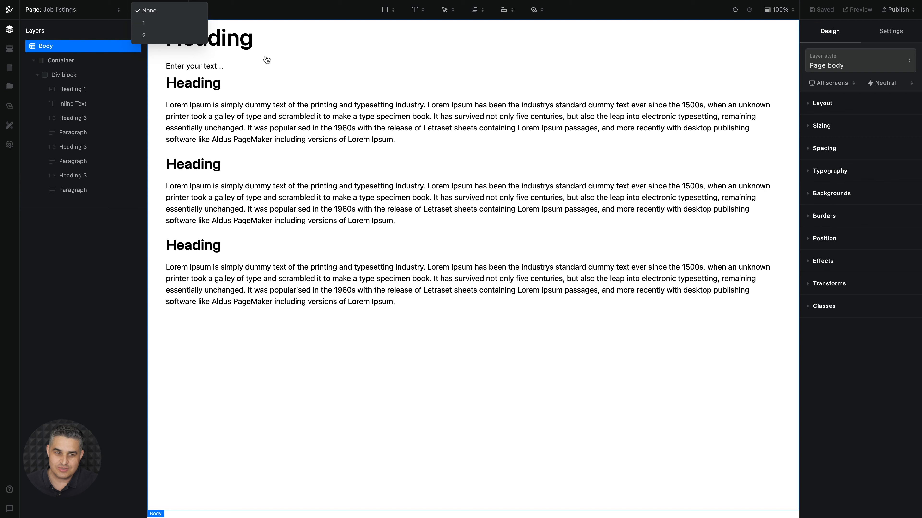
click(157, 136)
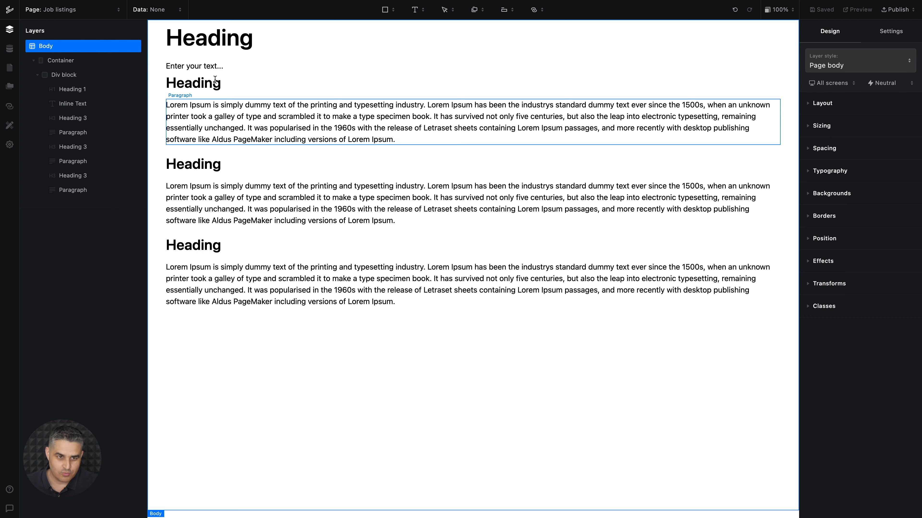
- Bind the Heading 1 to the Job Title field of the page data
click(214, 39)
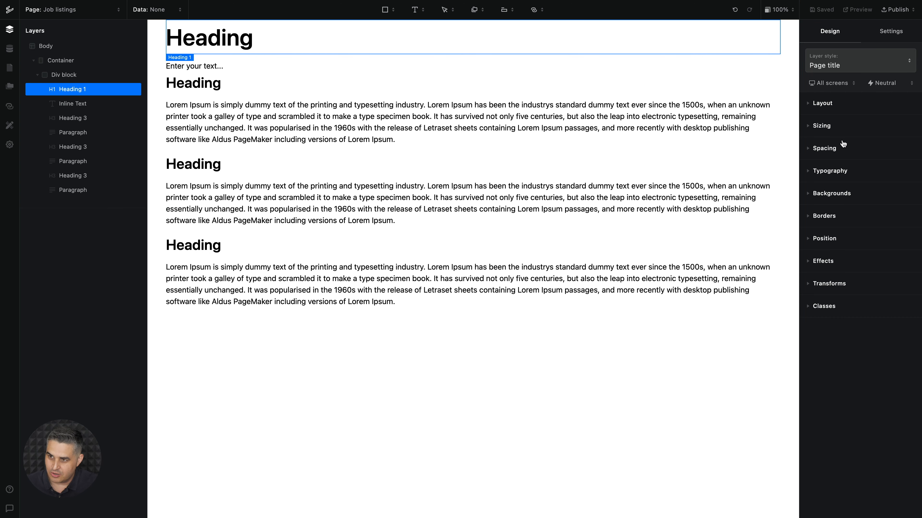
click(891, 33)
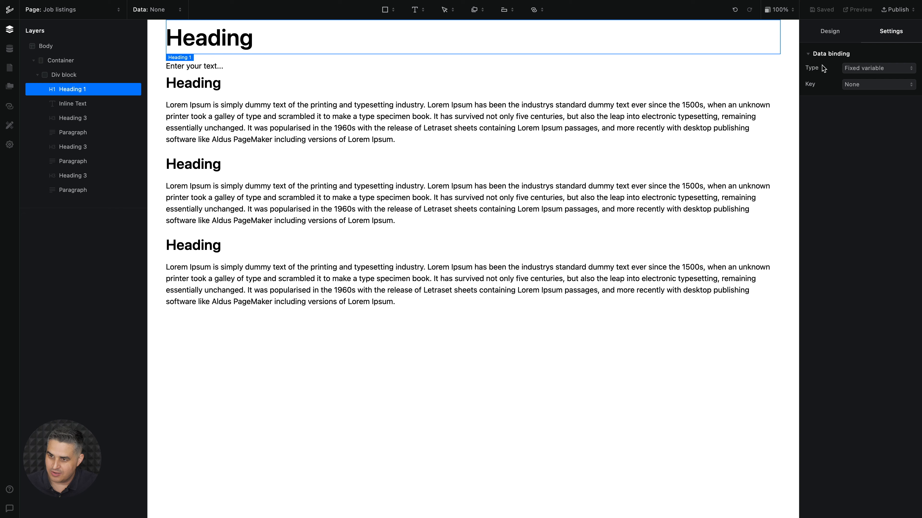
click(853, 86)
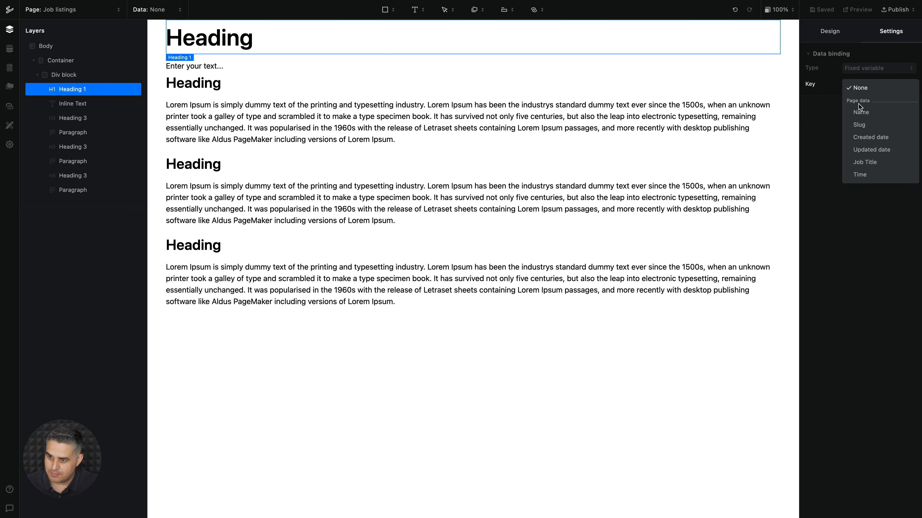
click(860, 164)
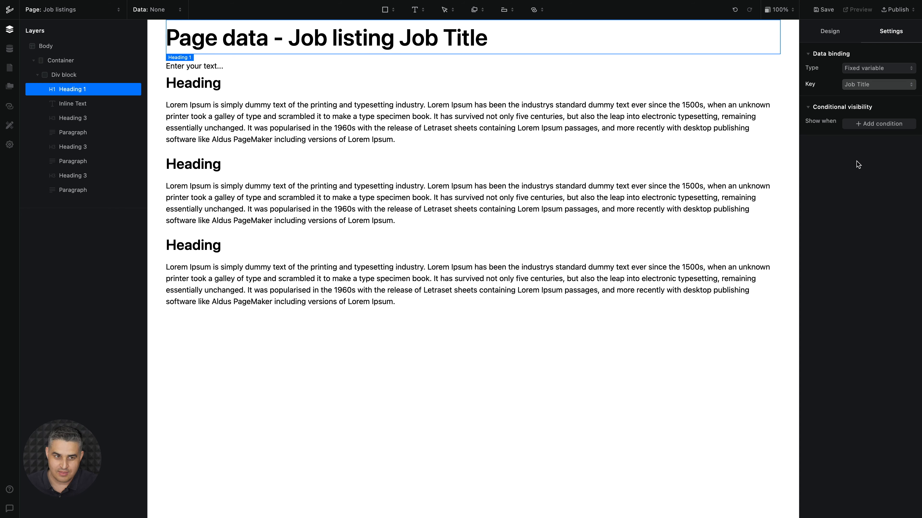
- Bind the inline text below the main heading to the Time field of the page data
click(202, 66)
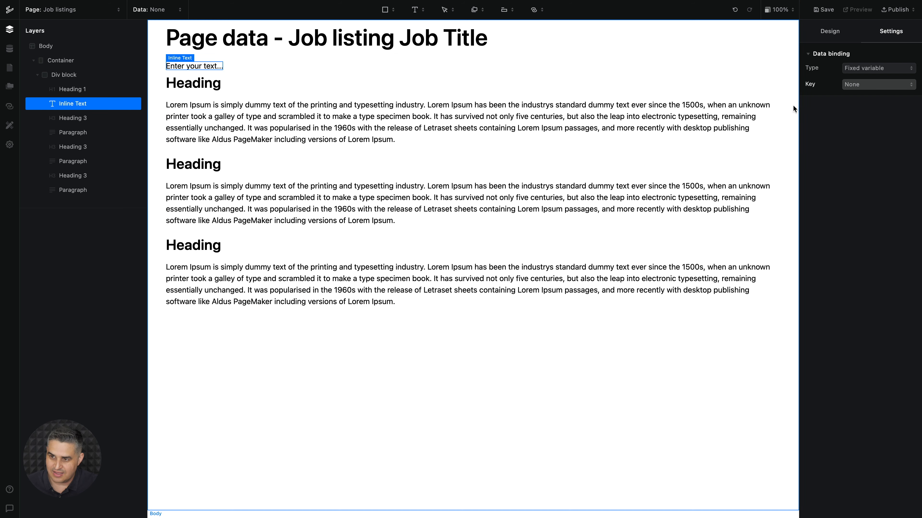
click(847, 86)
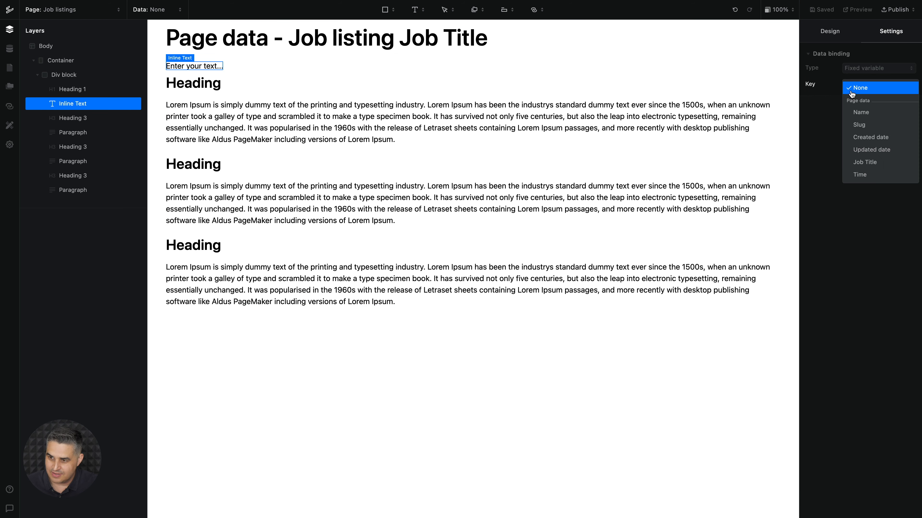
click(853, 175)
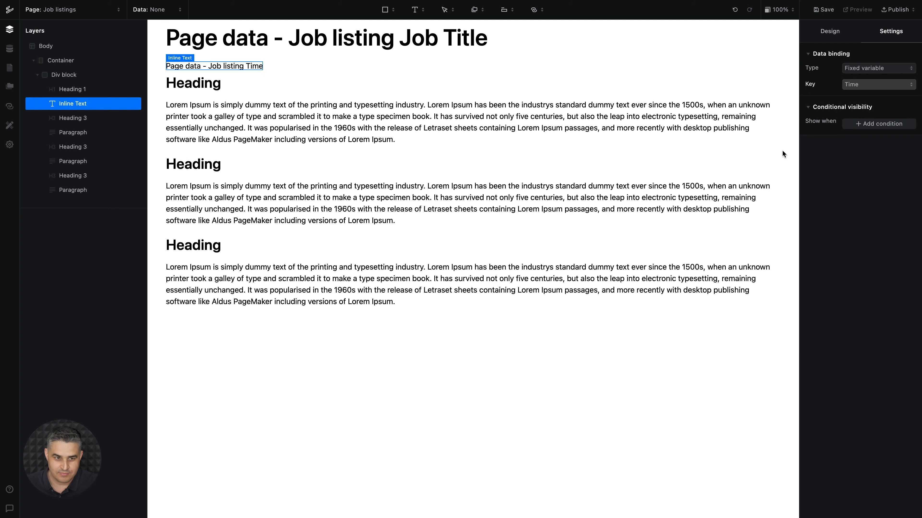
- Change the text of the first Heading 3 to "Expectations"
click(197, 80)
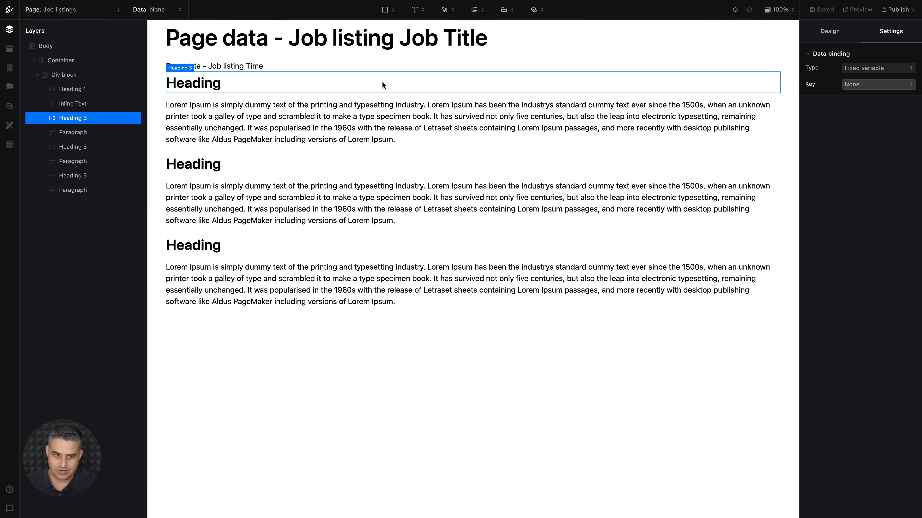
double_click(196, 82)
double_click(195, 82)
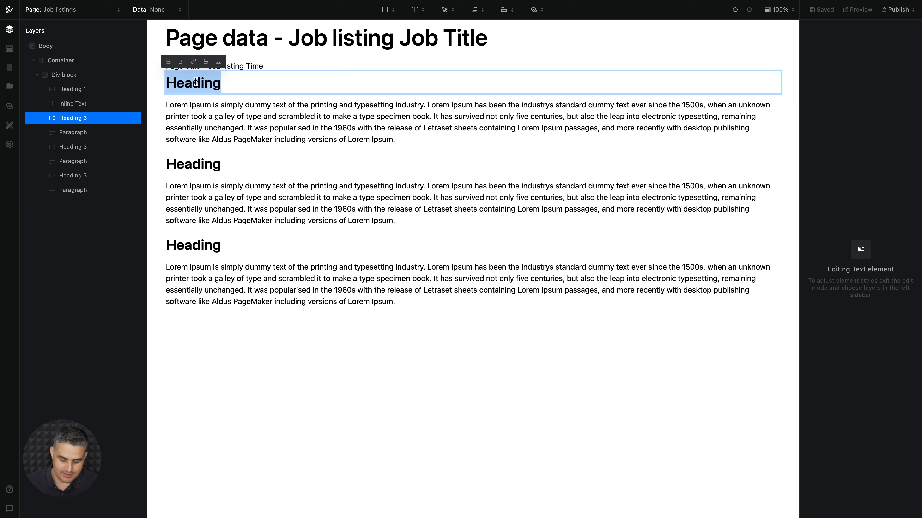
key(BackSpace)
text(Expectations)
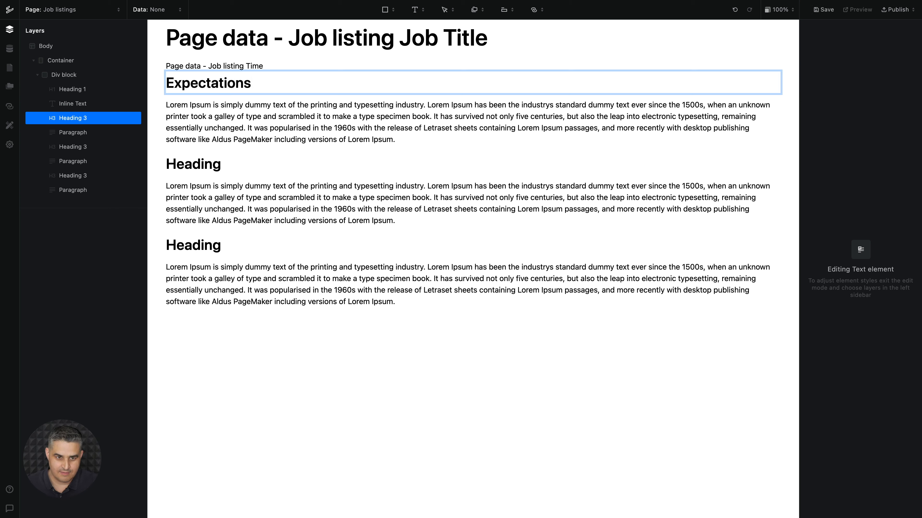
- Bind the paragraph under the "Expectations" heading to the Expectations field of the page data
click(242, 121)
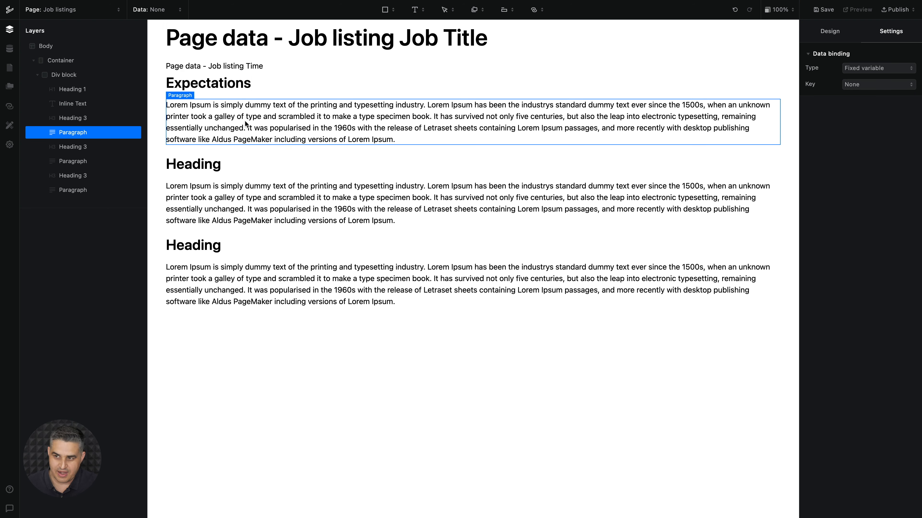
click(862, 85)
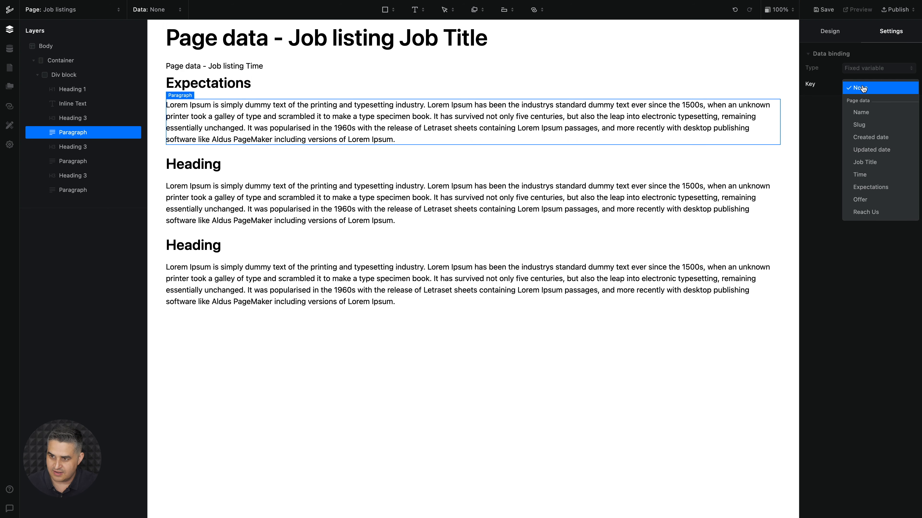
click(870, 187)
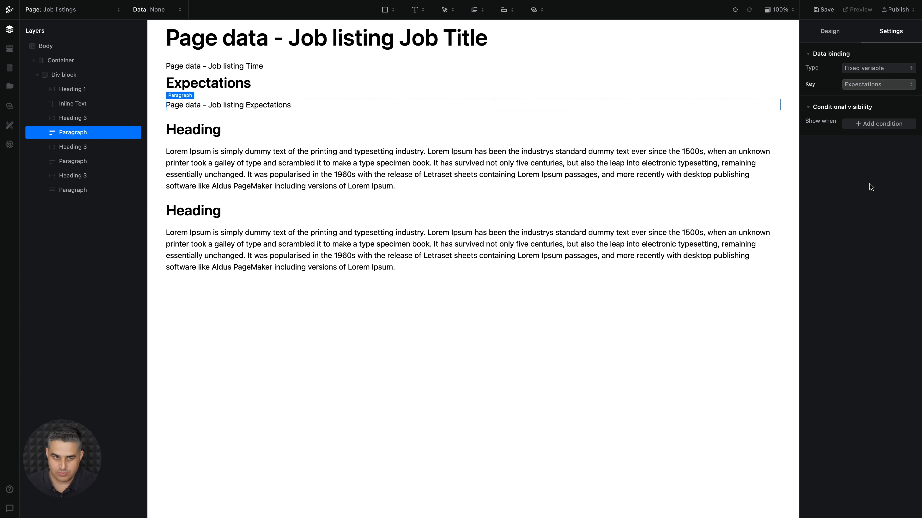
- Change the second Heading 3 to "Offer" and bind the paragraph below it to the Offer field of the page data
click(198, 129)
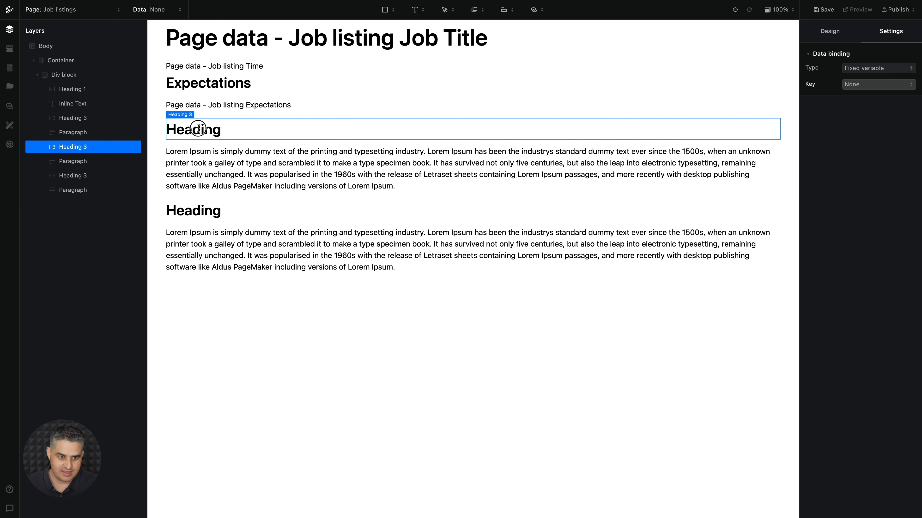
double_click(198, 129)
double_click(198, 129)
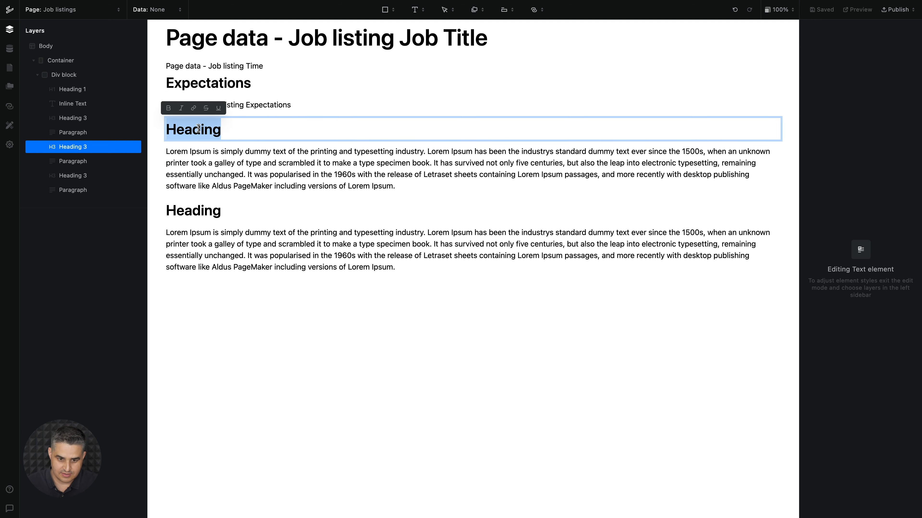
text(Offer)
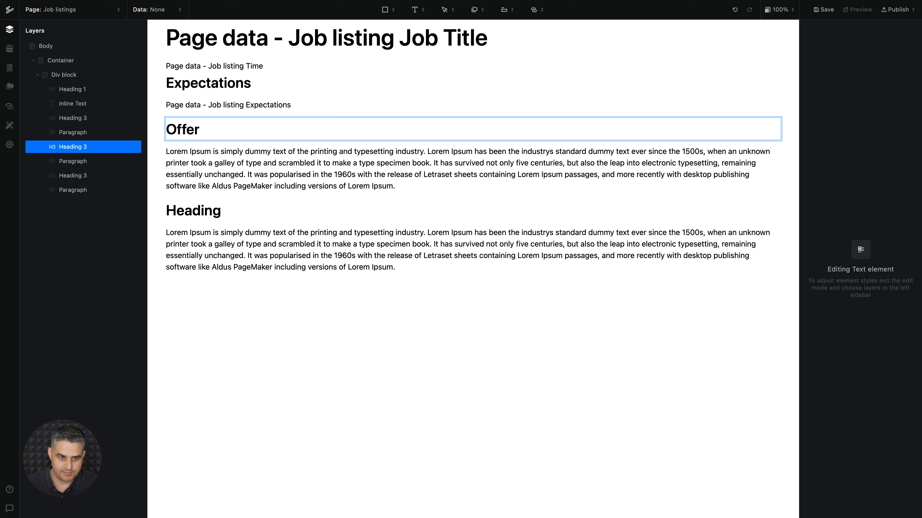
click(220, 163)
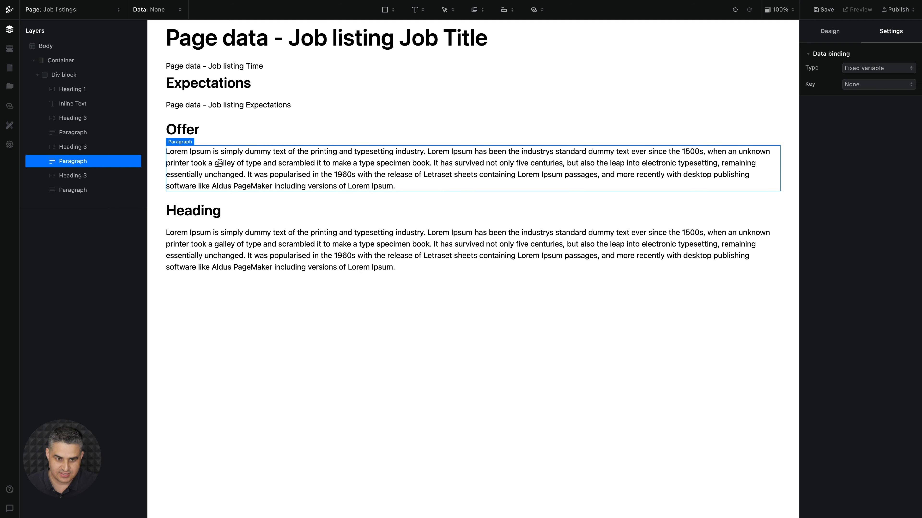
click(862, 88)
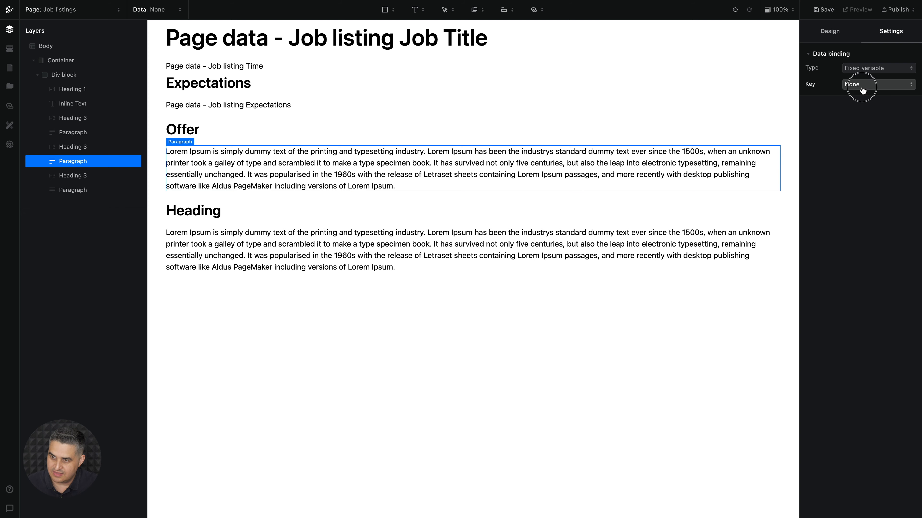
click(877, 200)
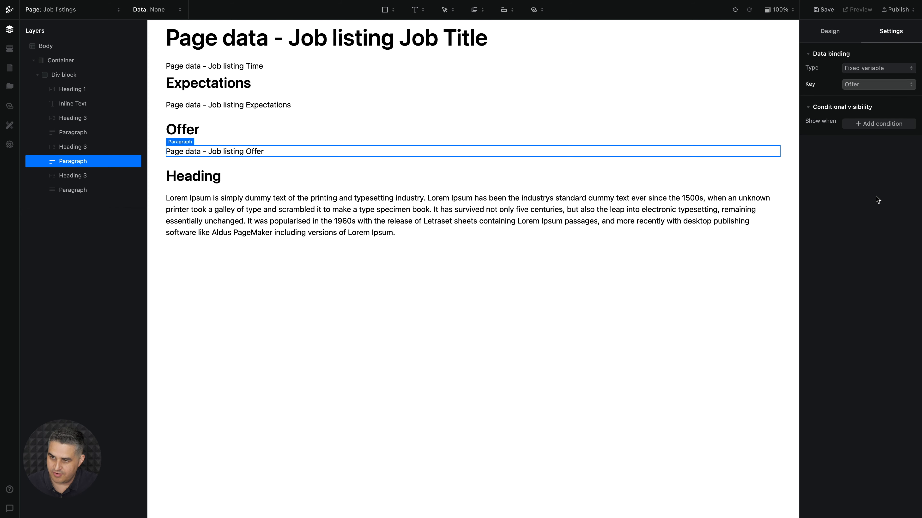
- Change the last Heading 3 to "How to reach us" and bind its paragraph to the Reach Us field of the page data
double_click(187, 174)
text(How )
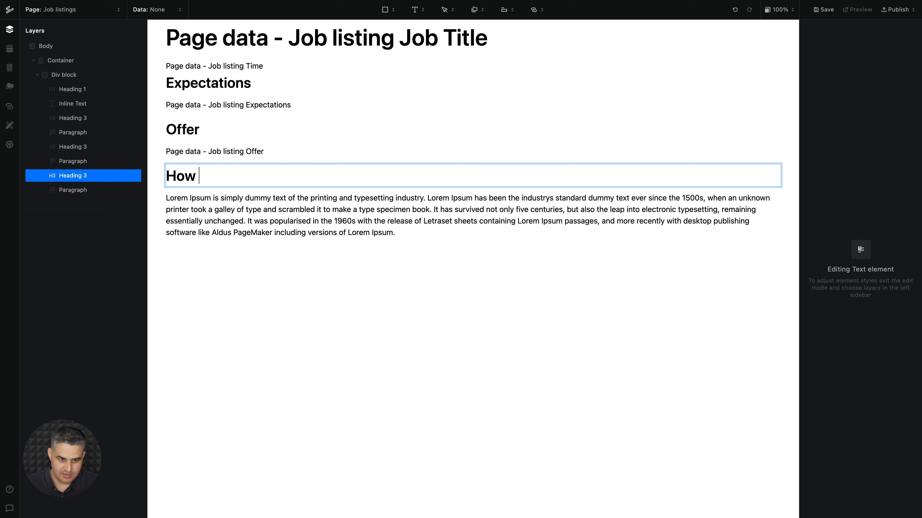
text(to reach us)
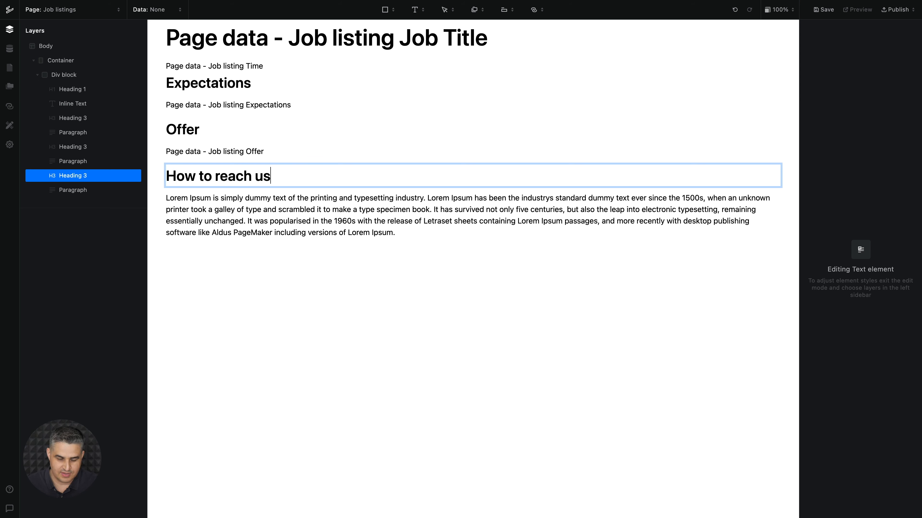
click(690, 208)
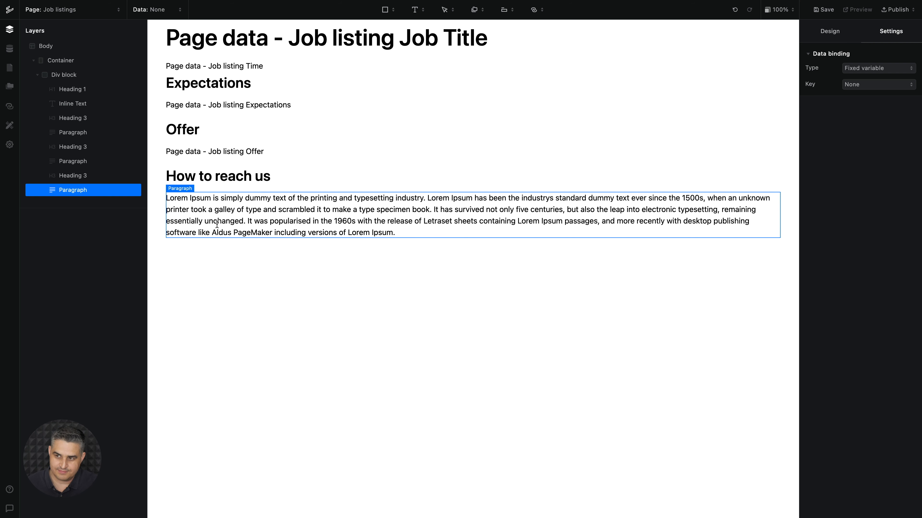
click(859, 85)
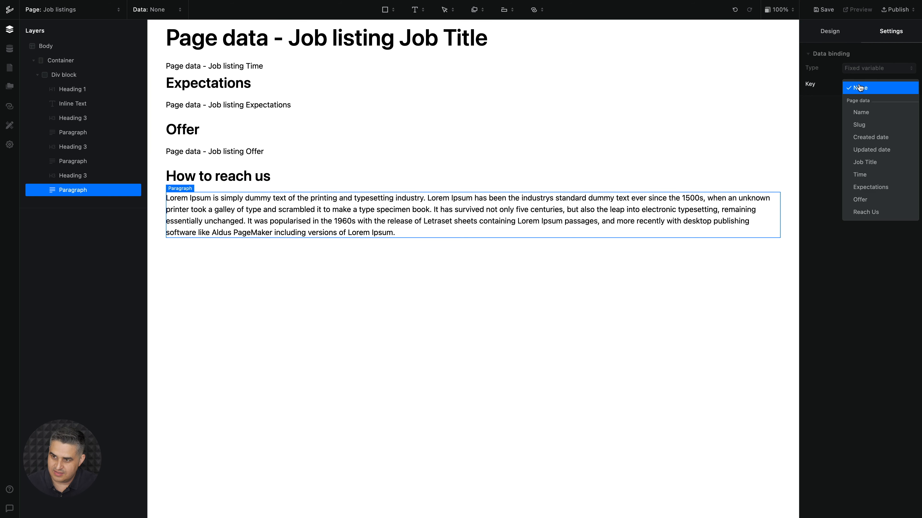
click(865, 211)
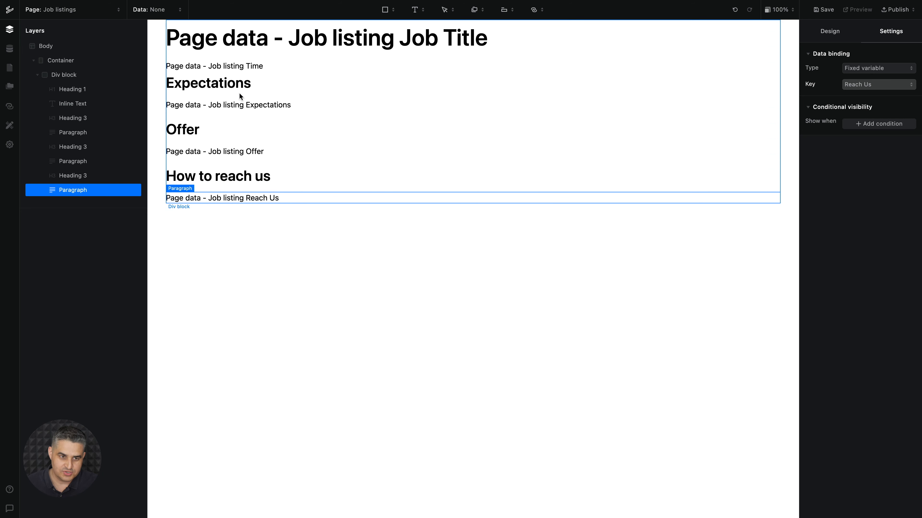
- Change the text of the first Heading 3 to "Our expectations" and save the page
click(170, 83)
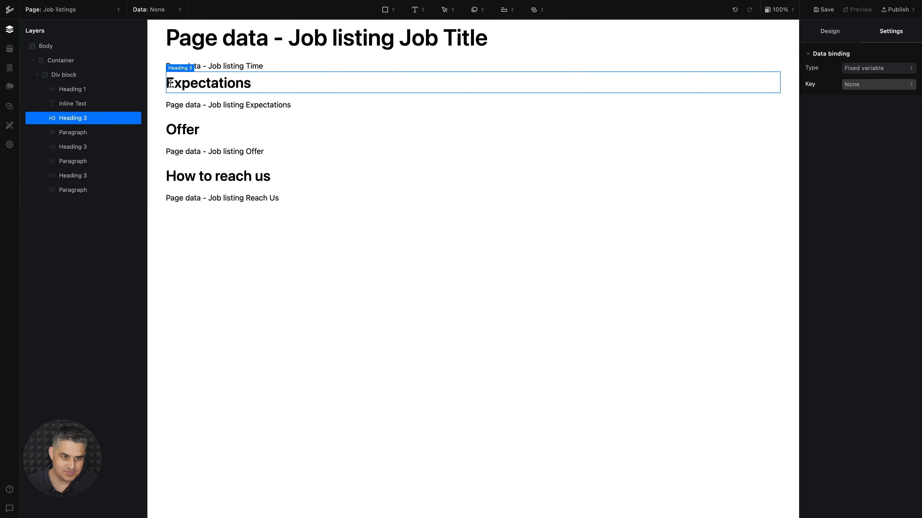
double_click(170, 83)
click(170, 83)
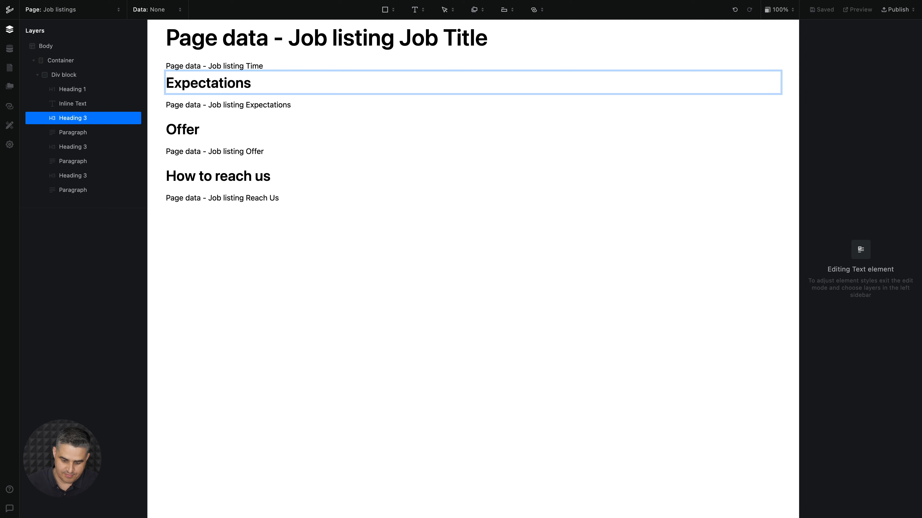
text(Our)
key(Delete)
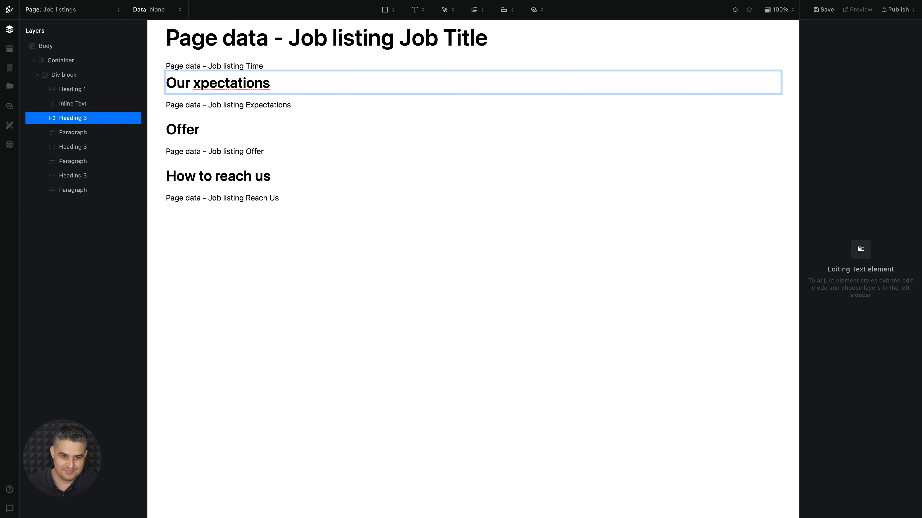
text(e)
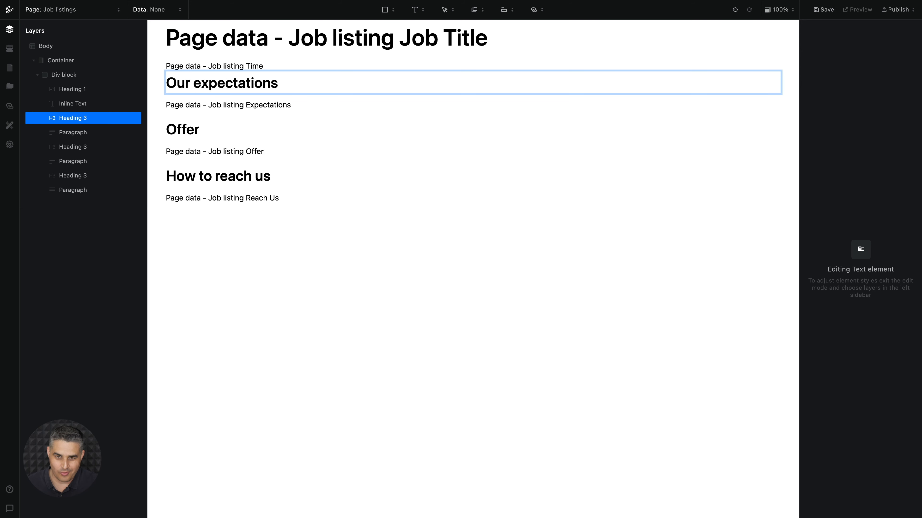
key(super+s)
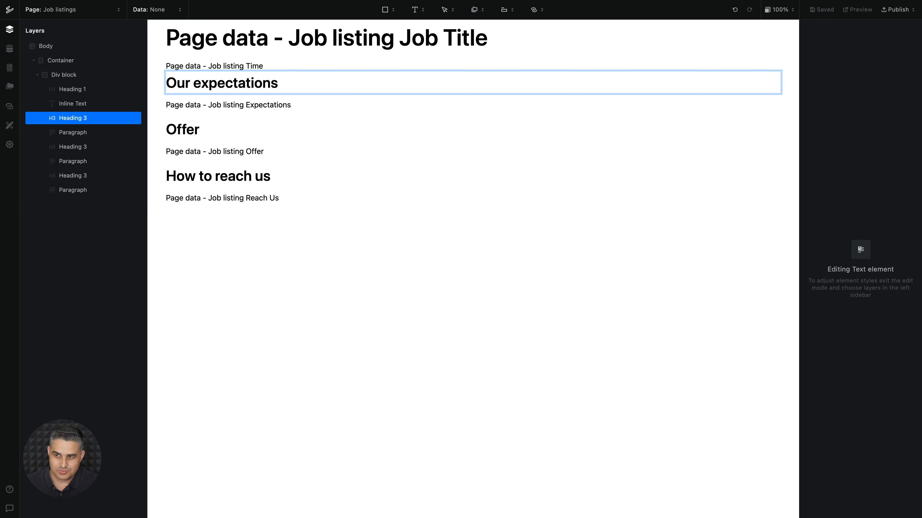
- Save the page and display it on the canvas with the data of entry 1
click(194, 219)
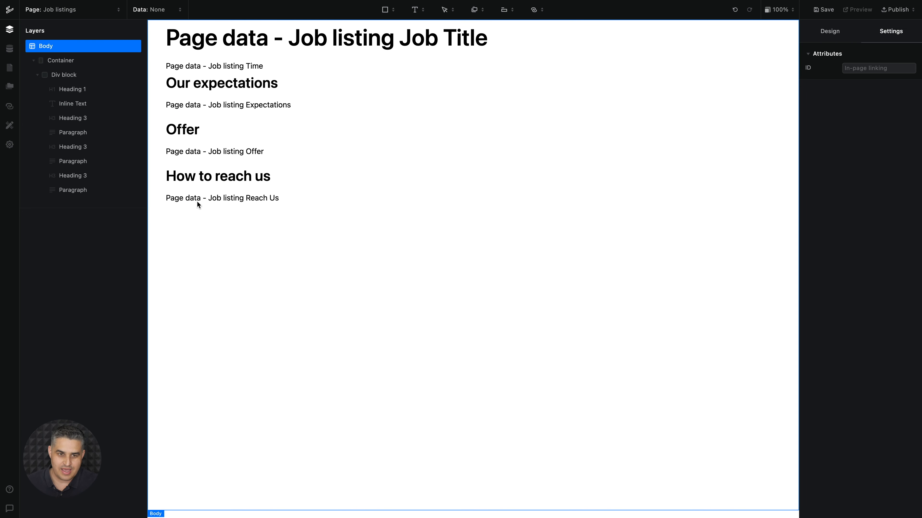
click(825, 10)
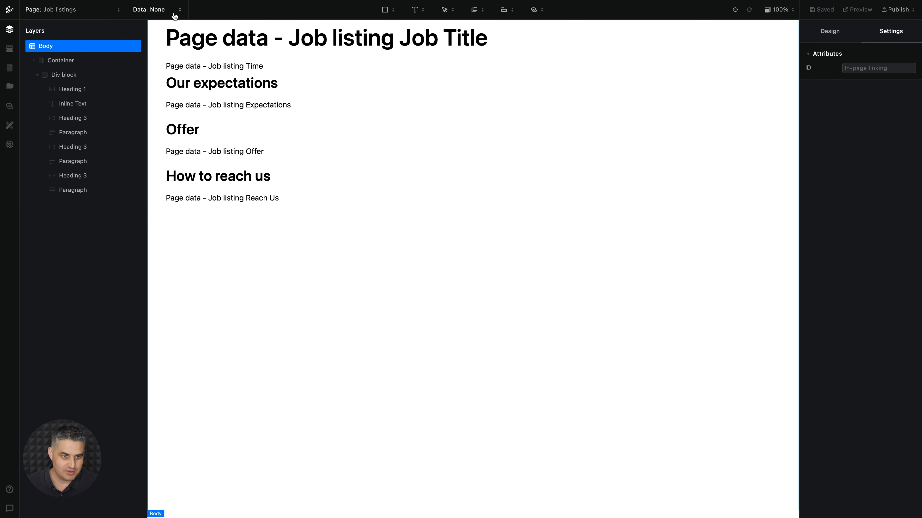
click(165, 10)
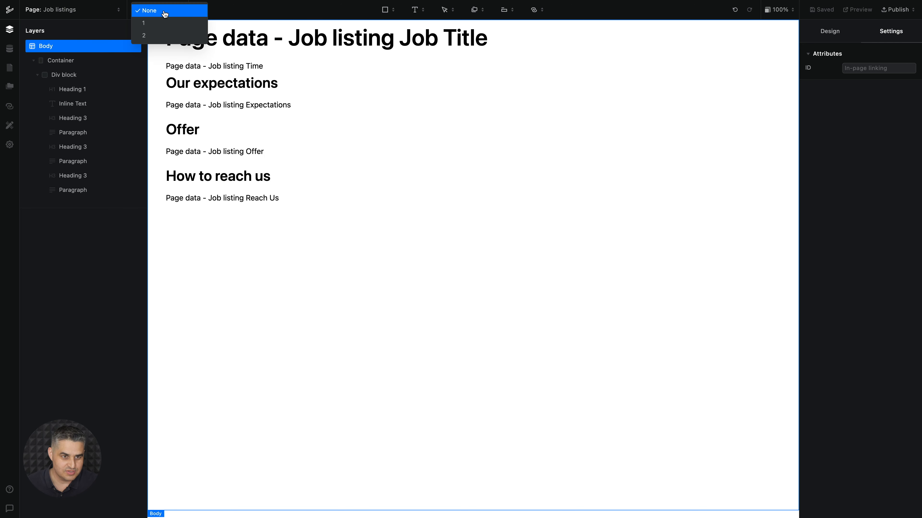
click(151, 23)
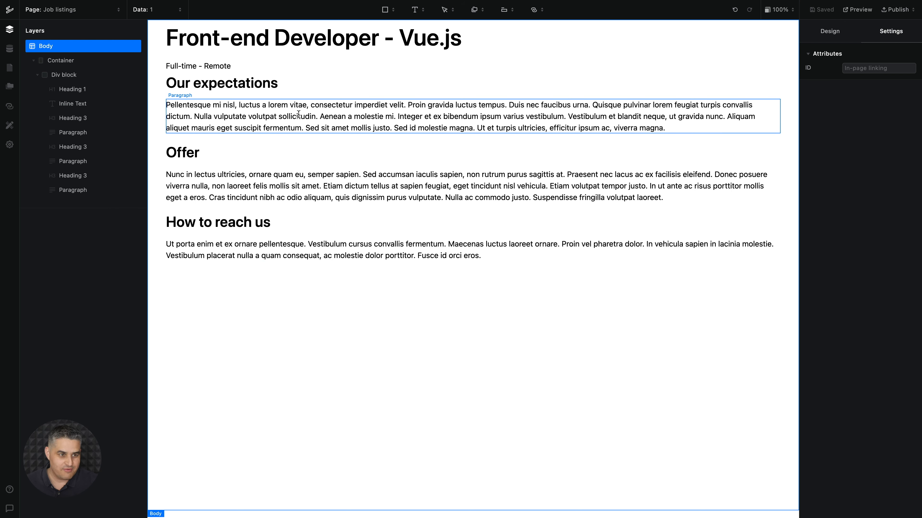
- Start a new record in the Job listings database and name it "Job listing item #3"
click(10, 51)
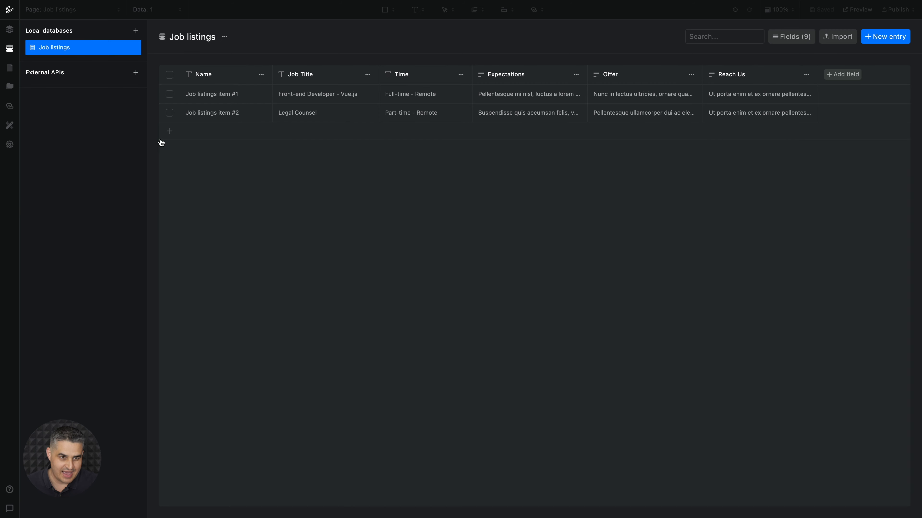
click(169, 131)
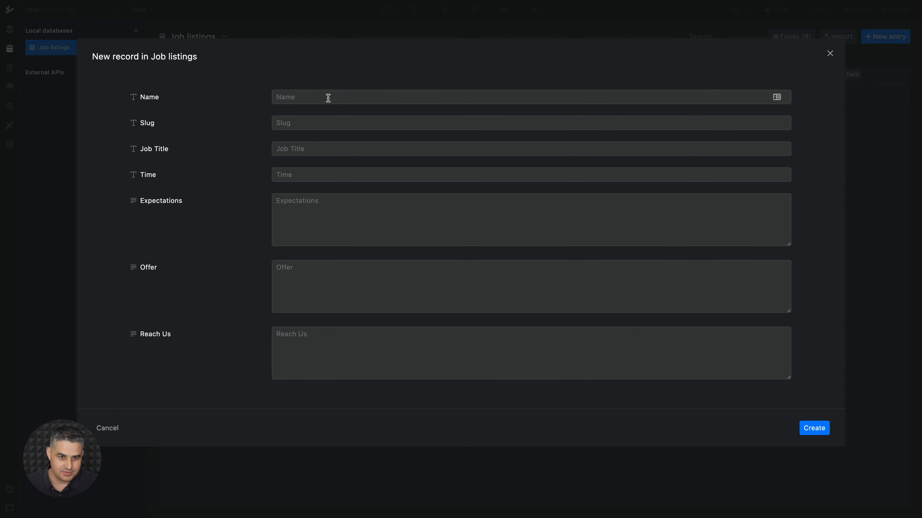
text(Job lis)
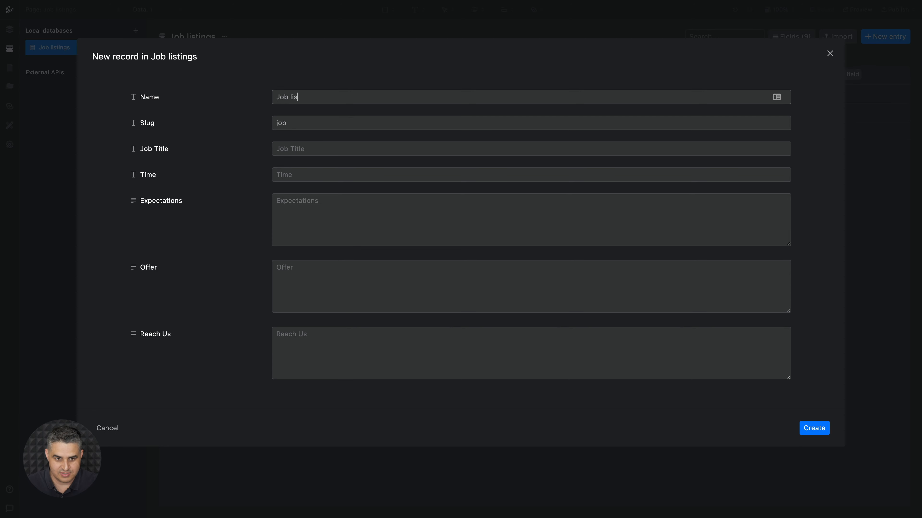
text(ting ite)
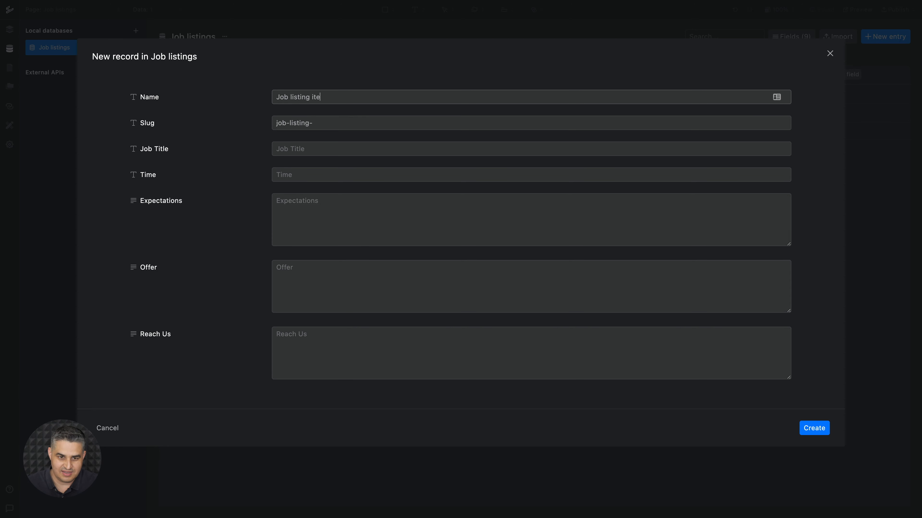
text(m #3)
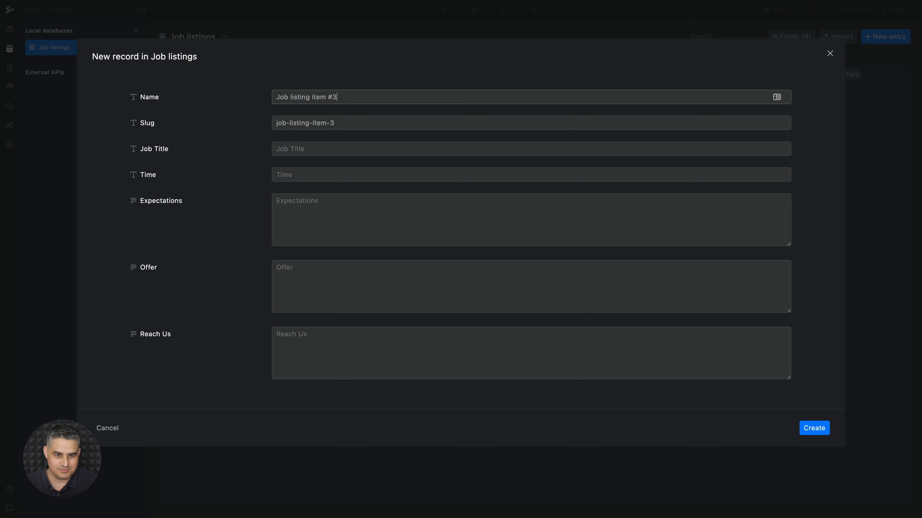
- Set the new record's Job Title to "Video editor" and its Time to "Full time"
click(281, 149)
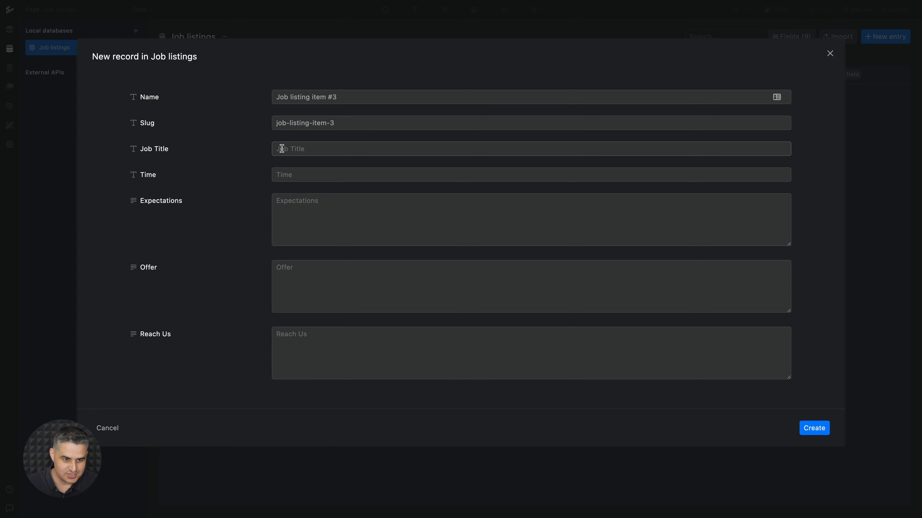
text(Video)
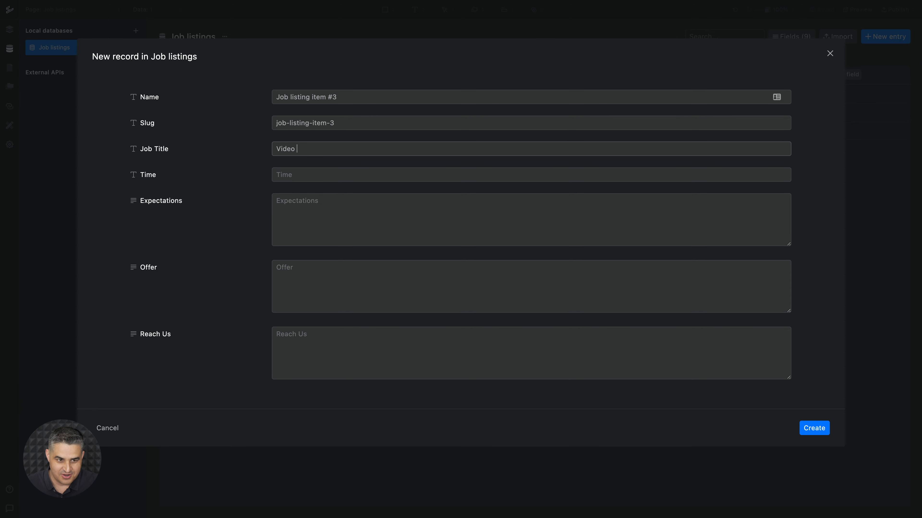
text( editor)
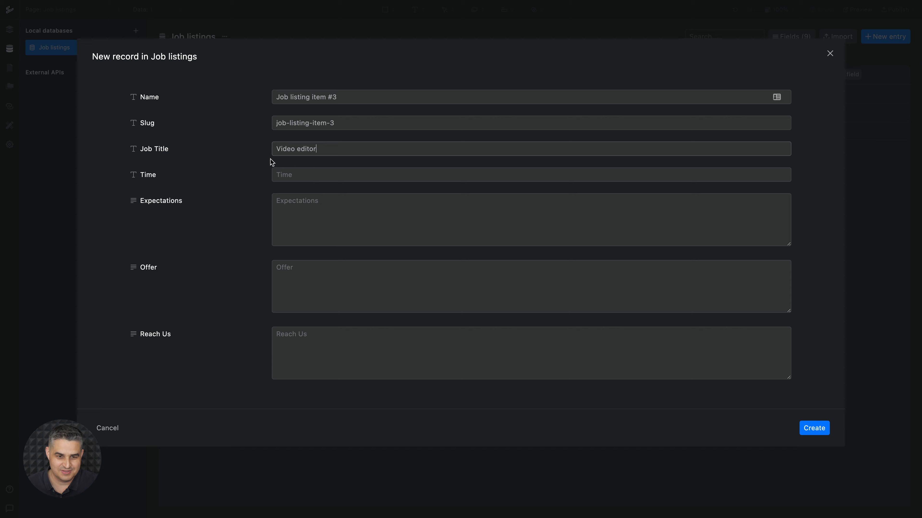
click(283, 174)
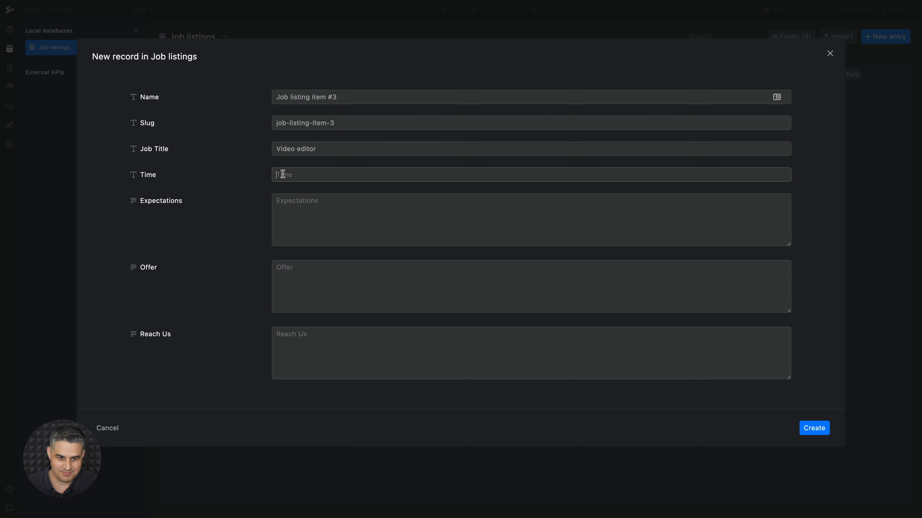
text(Full time)
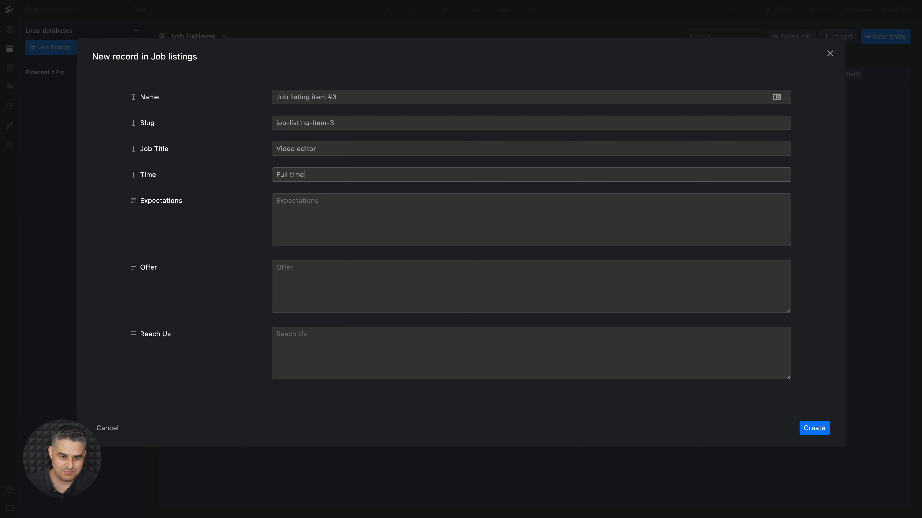
- Set the new record's Expectations to "A lot", Offer to "Random text" and Reach Us to "Email", and create the record
click(297, 204)
text(A lot)
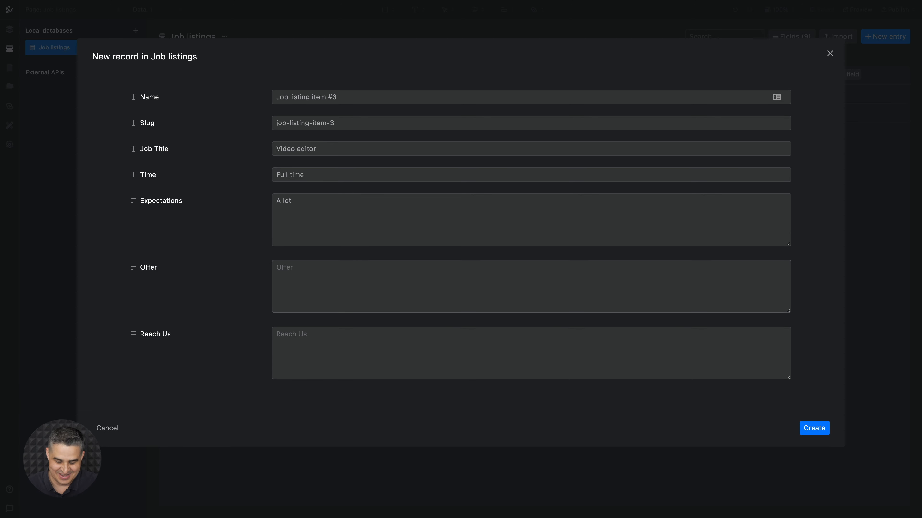
text(Random tex)
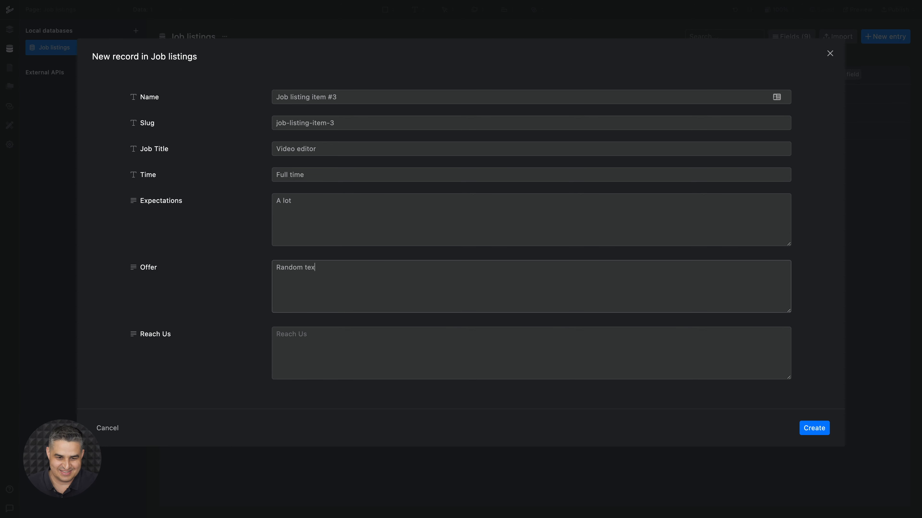
text(t)
key(Tab)
text(Email)
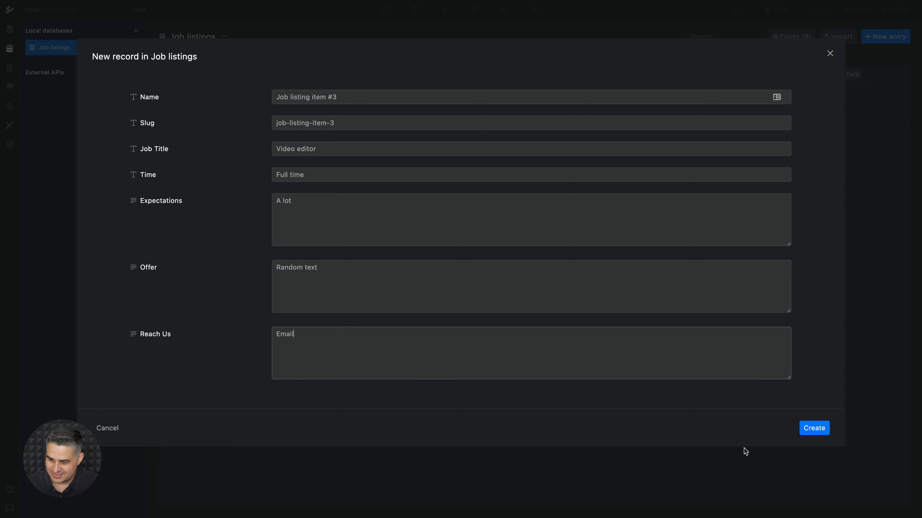
click(815, 431)
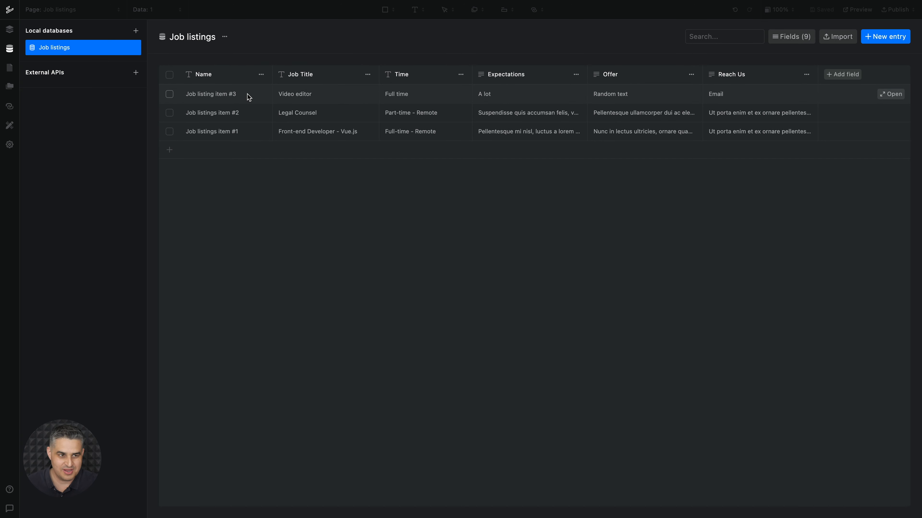
- Return to the Job listings page design and display it with the data of entry 3
click(10, 30)
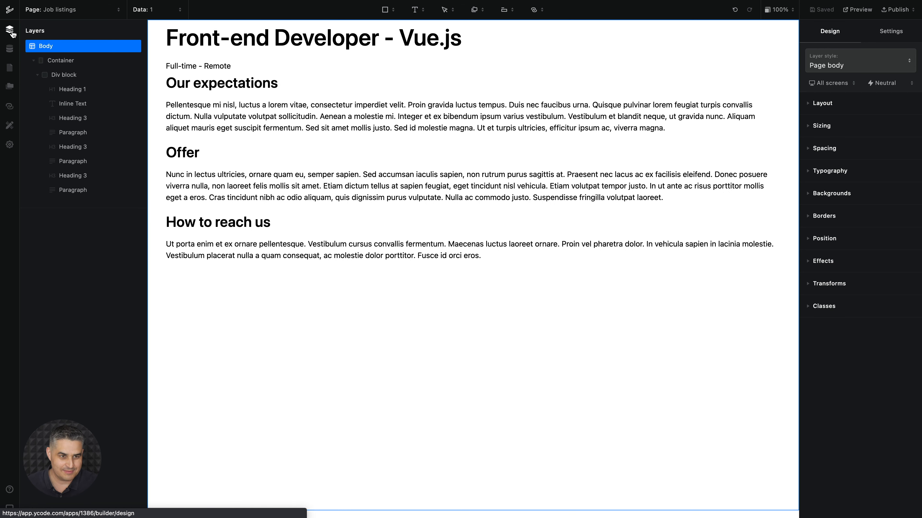
click(157, 11)
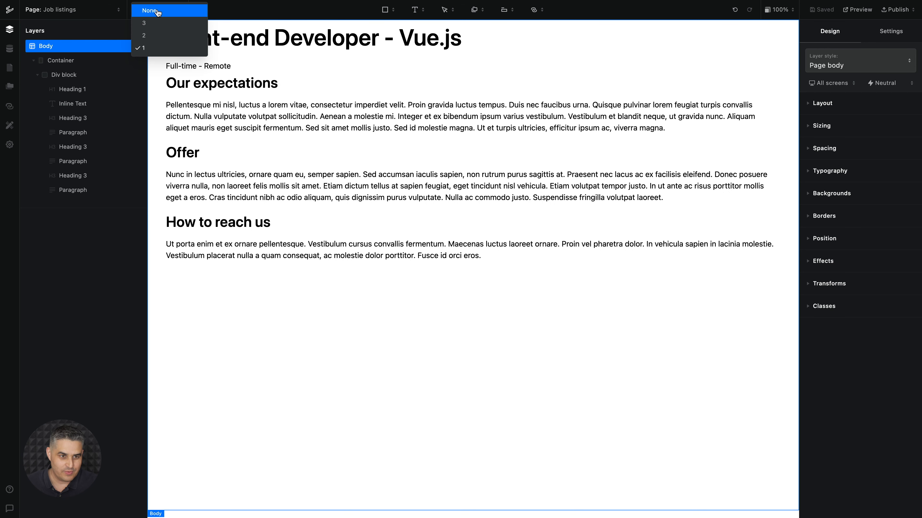
click(151, 24)
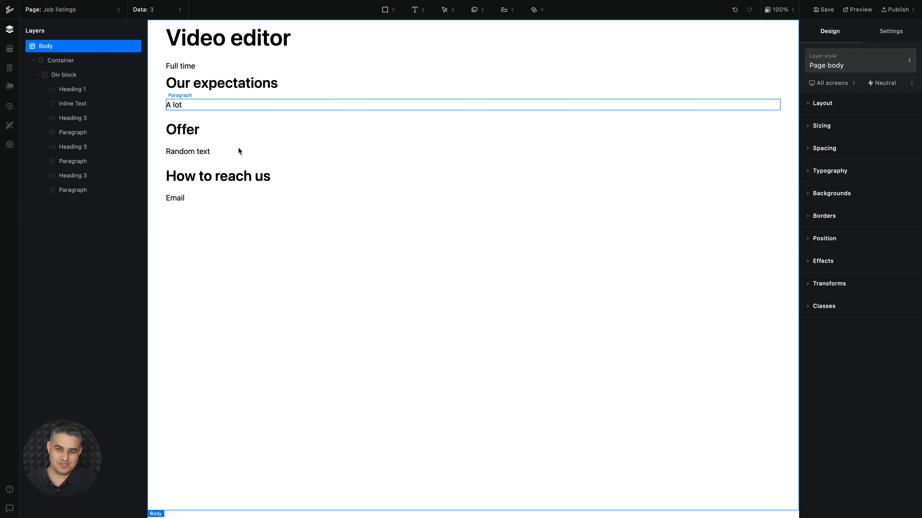
- Save the Job listings page and open its preview
key(ctrl+s)
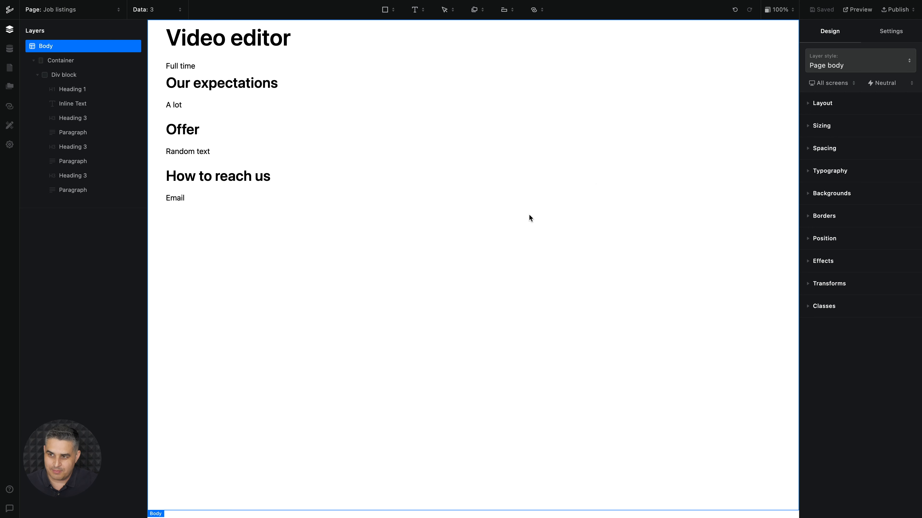
click(856, 10)
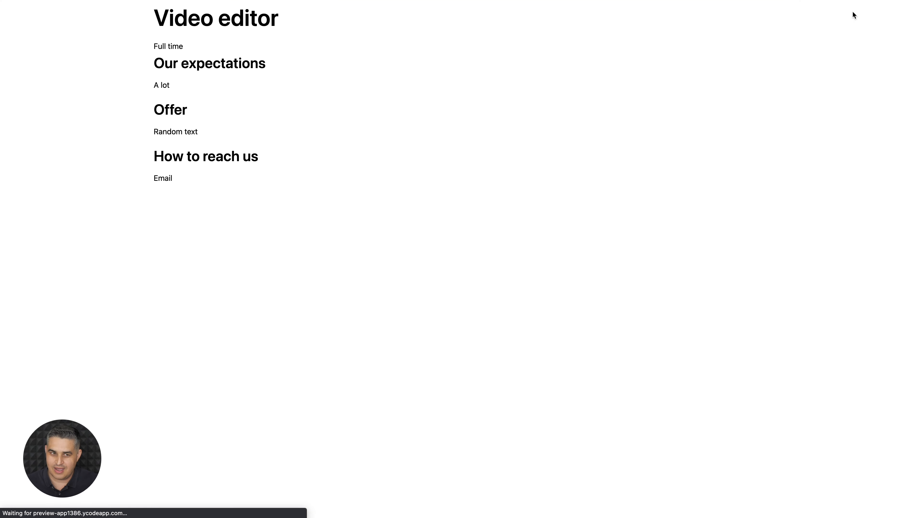